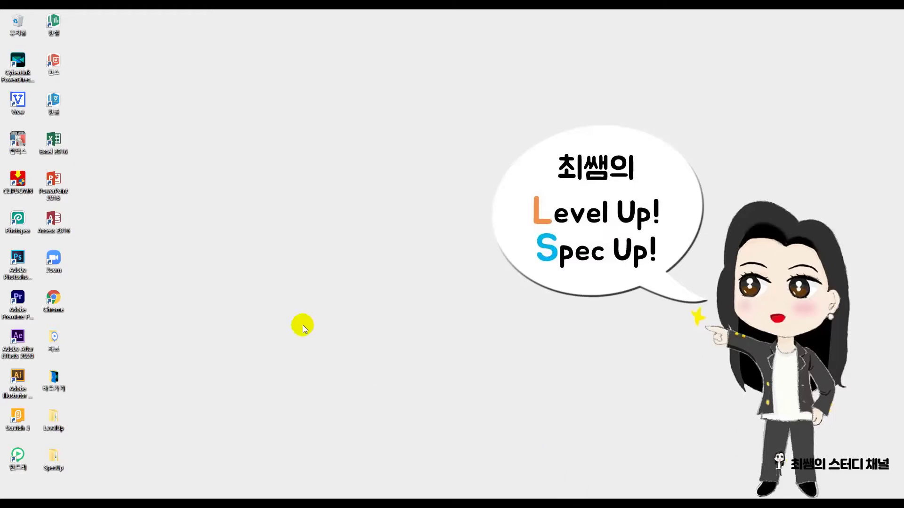
Open Excel 2016 and create a new blank workbook
left_click(53, 143)
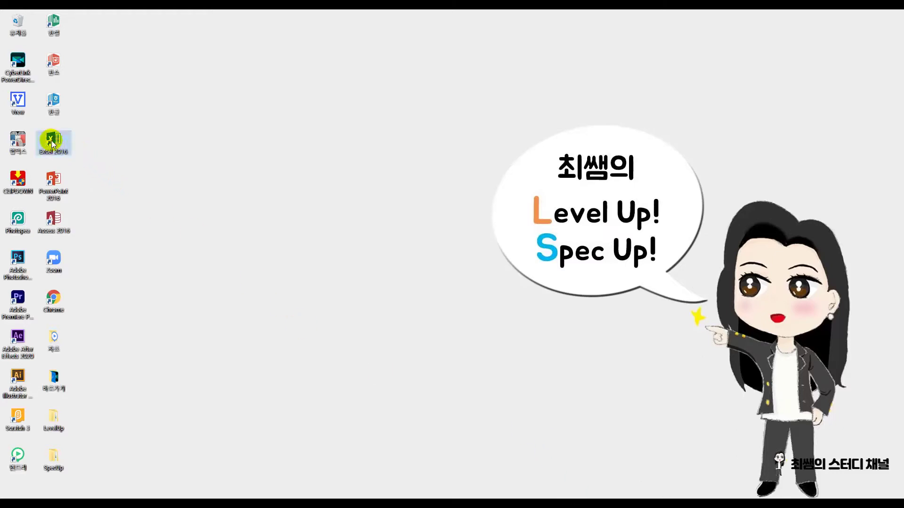
double_click(53, 144)
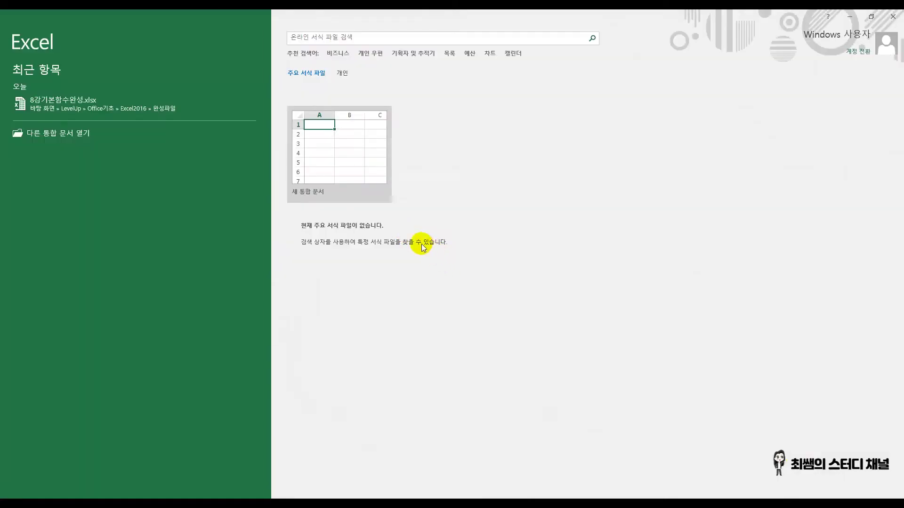
left_click(325, 158)
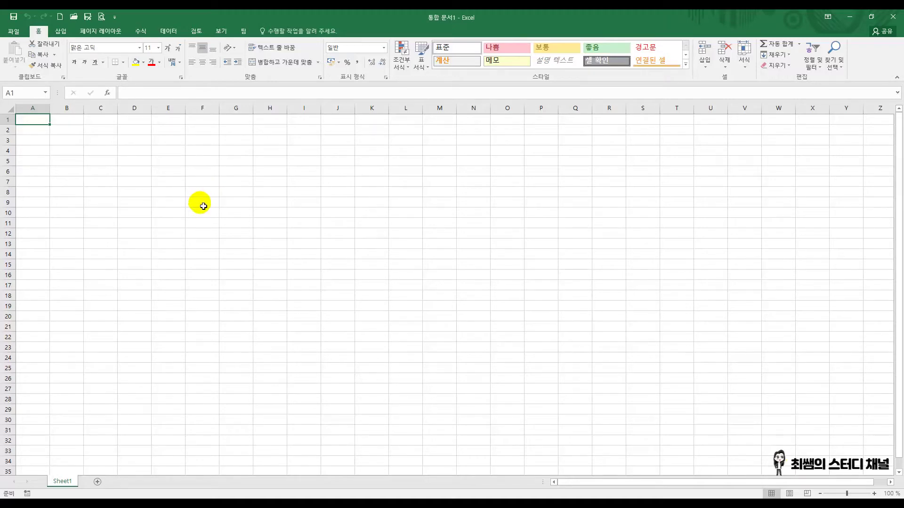
Insert a WordArt in the blue style with a hard blue shadow, containing the text "최쌤의 스터디 채널"
left_click(135, 182)
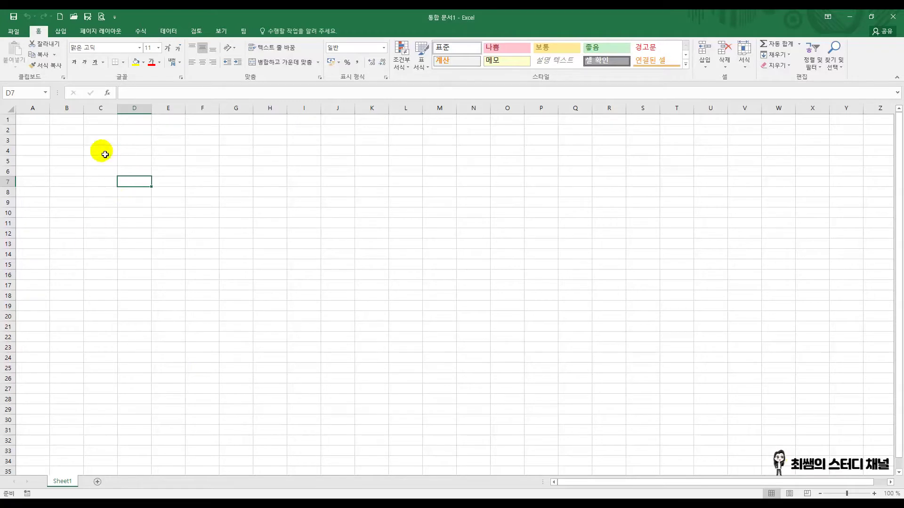
left_click(61, 32)
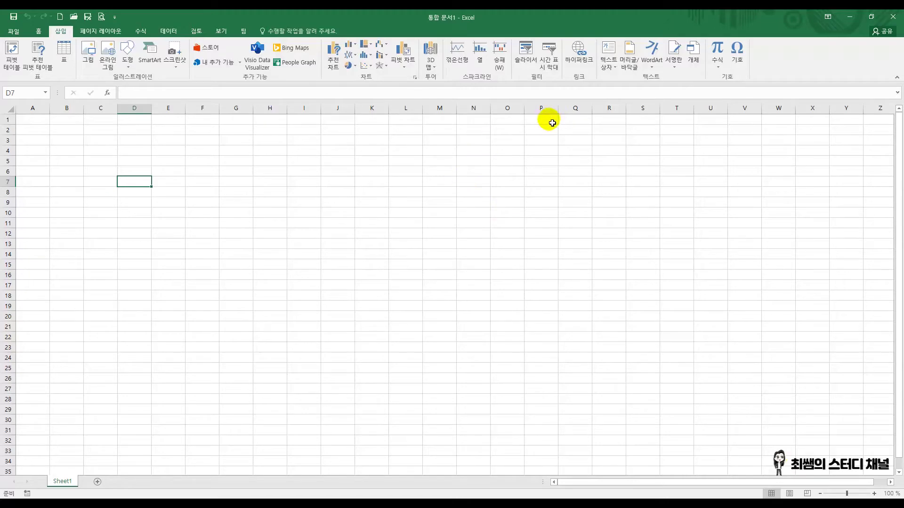
left_click(654, 53)
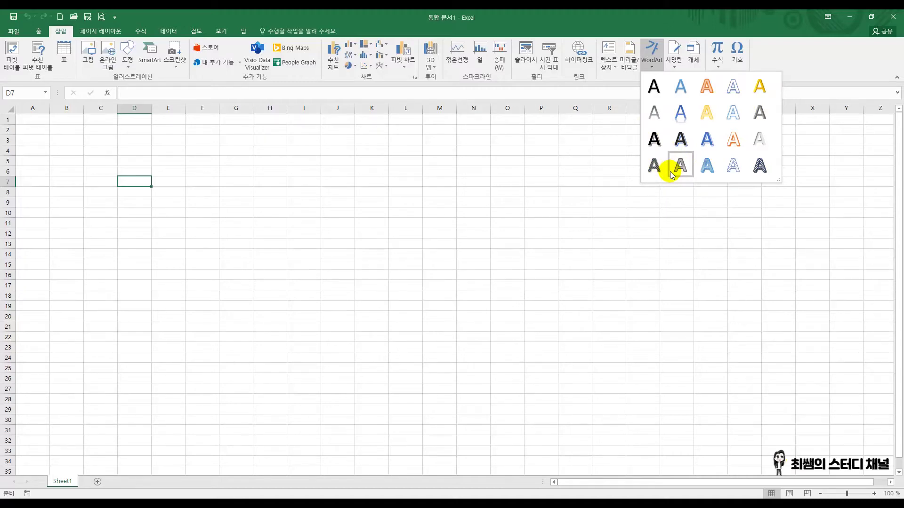
left_click(707, 141)
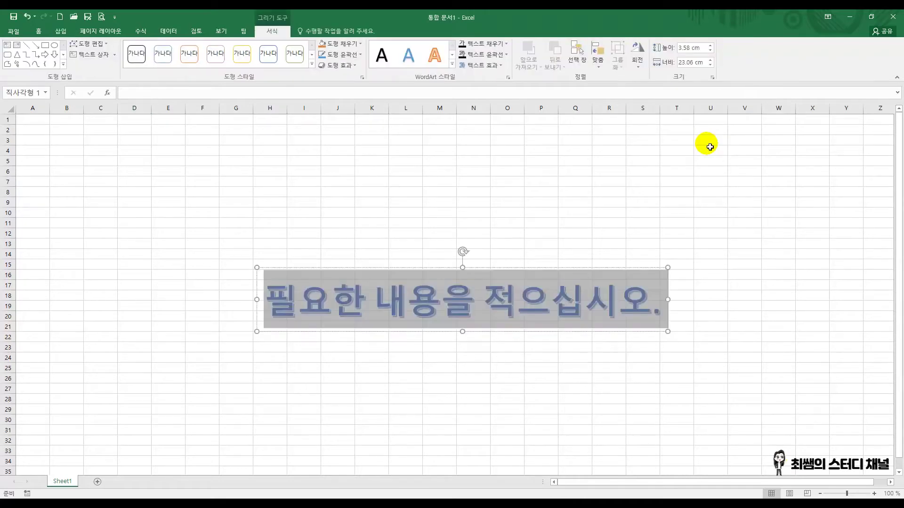
type("최ㅆㅐㅁ의 ")
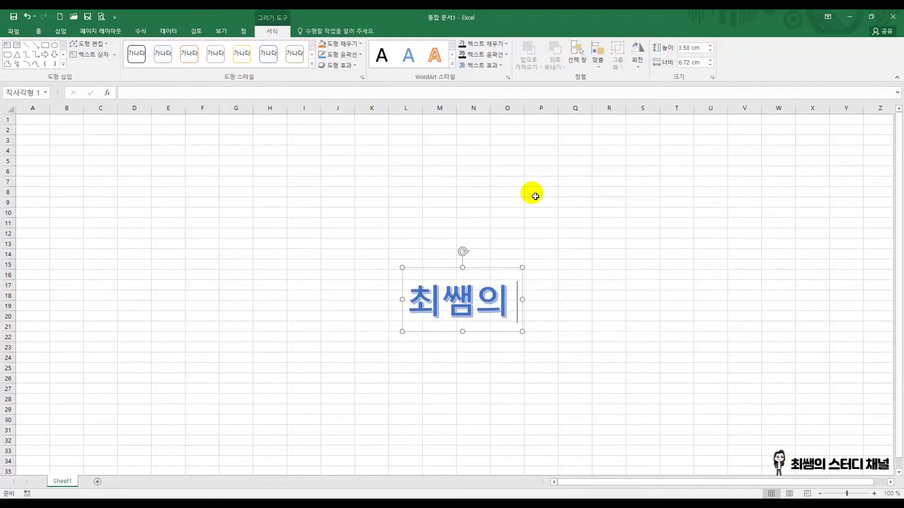
type("스터디 채널")
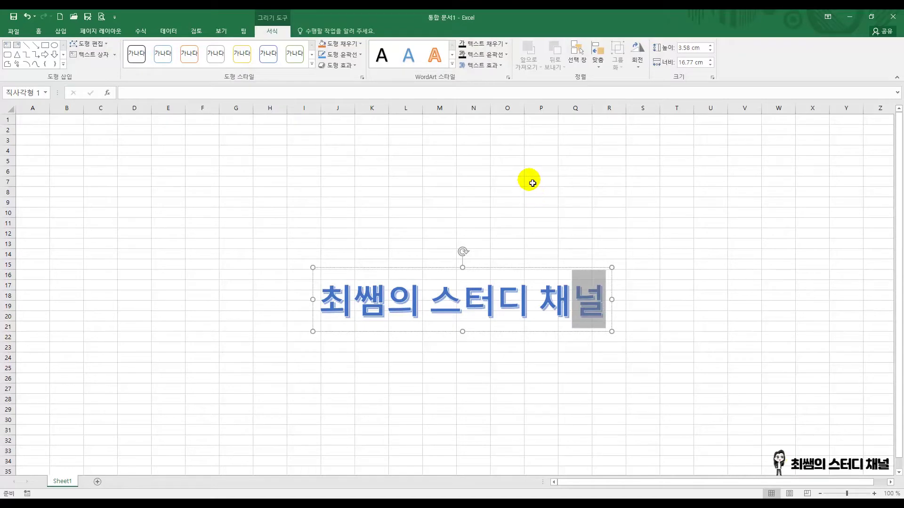
Move the WordArt box up the sheet so that it spans about cells E3 to M9
left_click(531, 183)
left_click(510, 293)
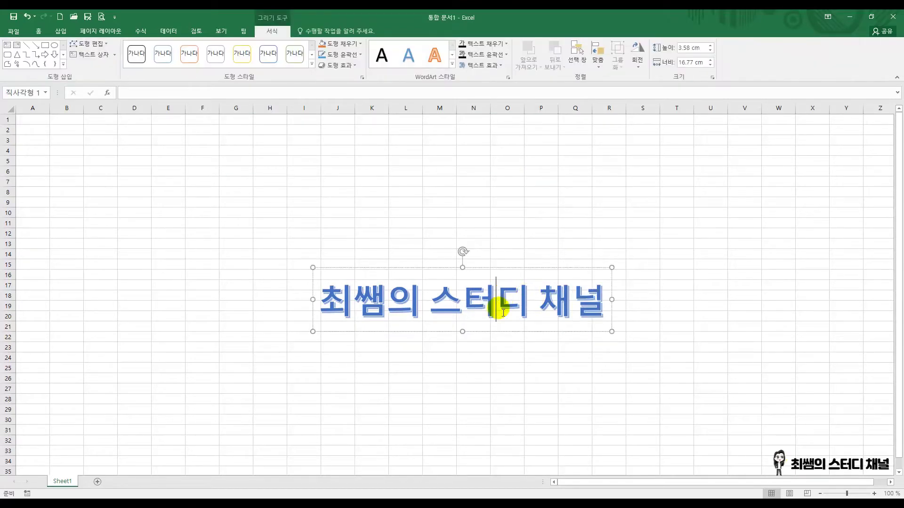
mouse_move(484, 329)
left_mouse_down()
mouse_move(369, 228)
mouse_move(302, 191)
mouse_move(332, 207)
left_mouse_up()
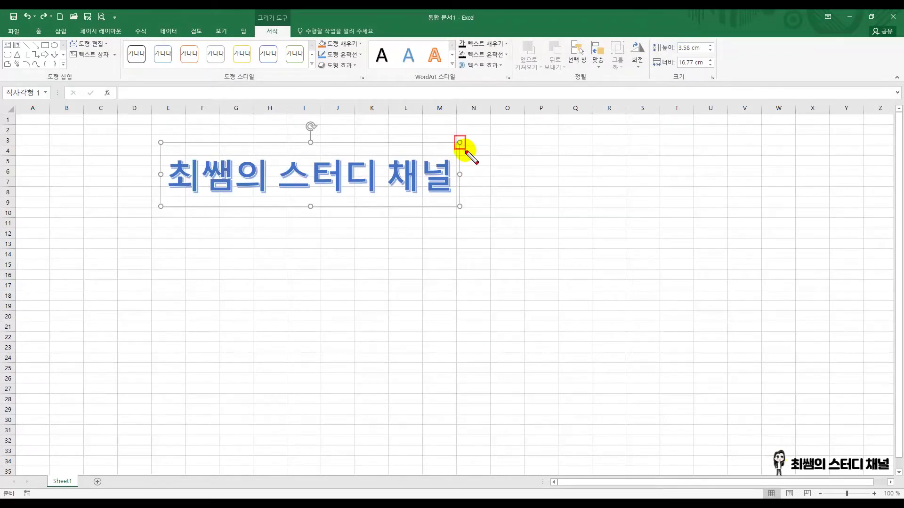
left_click(344, 175)
left_click(419, 175)
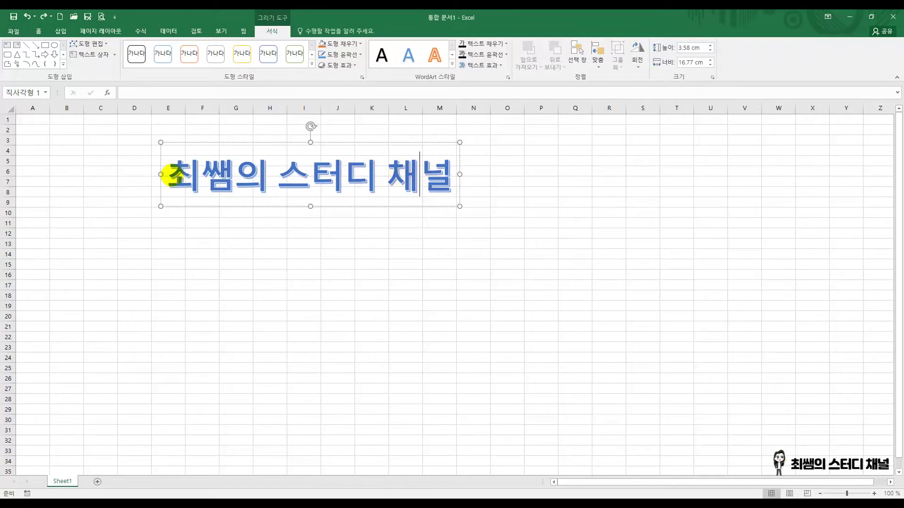
left_click(201, 178)
left_click_drag(161, 175, 426, 180)
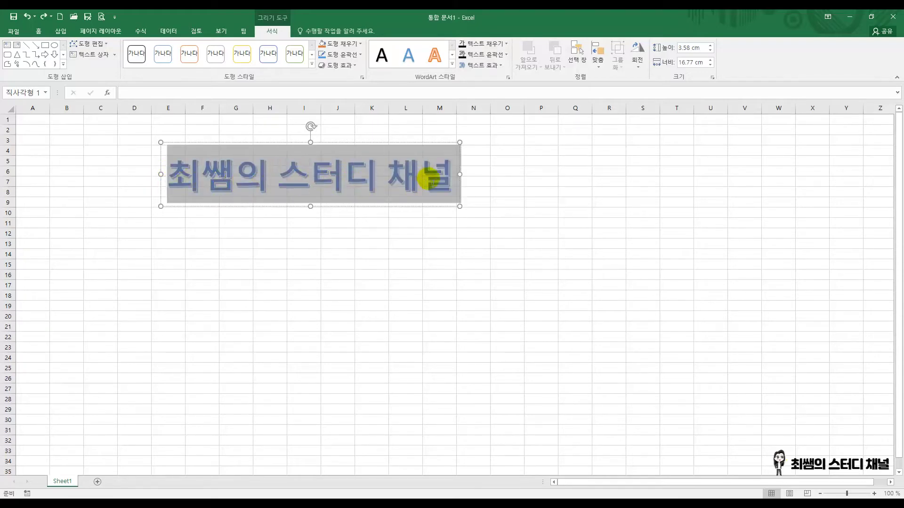
left_click(355, 175)
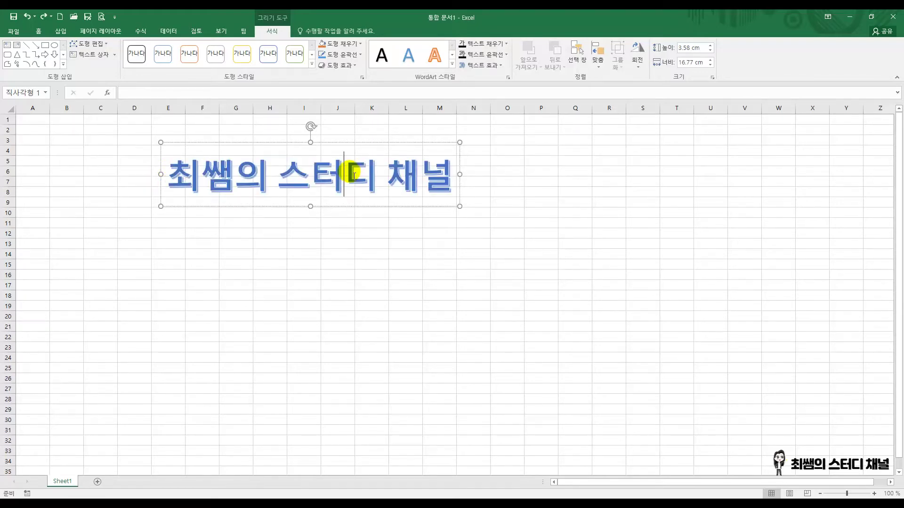
left_click(284, 181)
Change the text fill of only the letters "최쌤" in the WordArt to the standard light green colour
left_click_drag(168, 173, 238, 179)
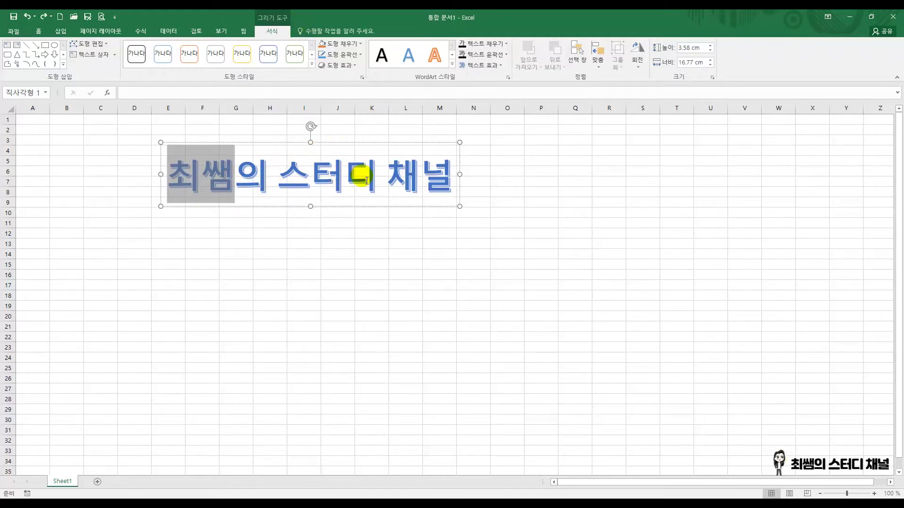
left_click(257, 28)
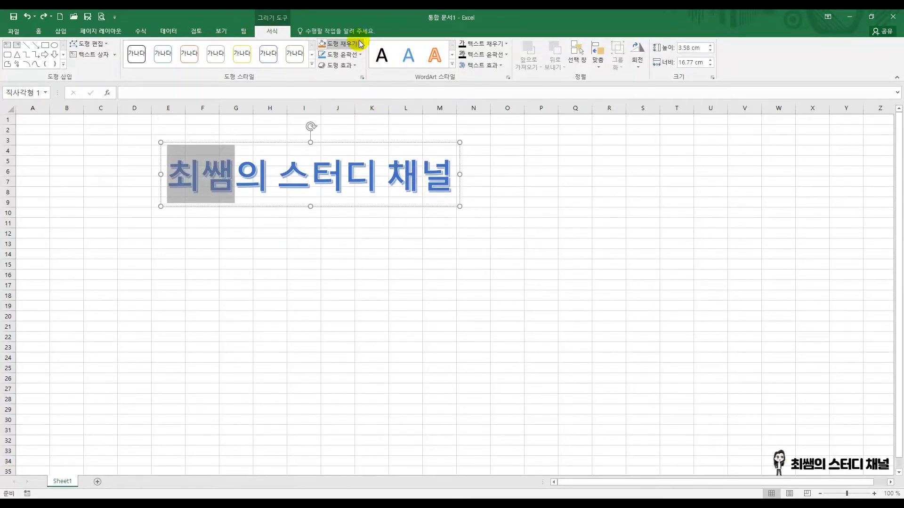
left_click(495, 43)
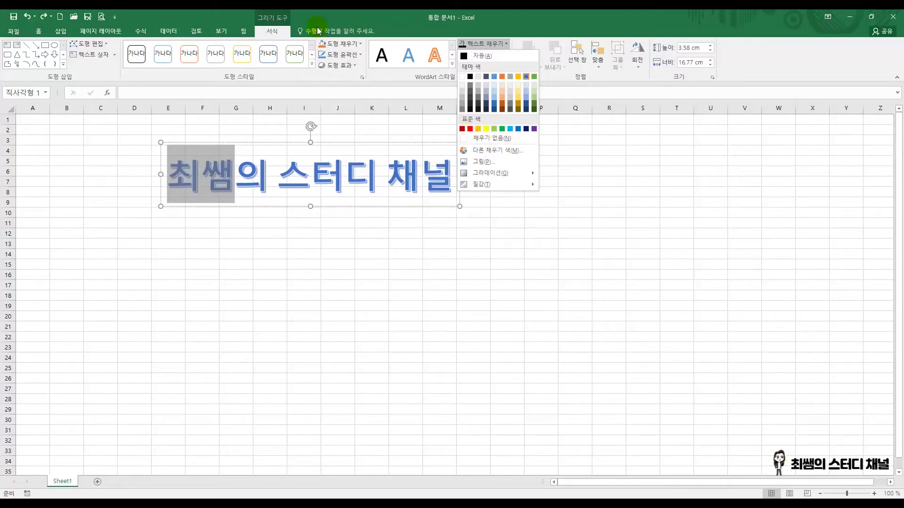
left_click(349, 44)
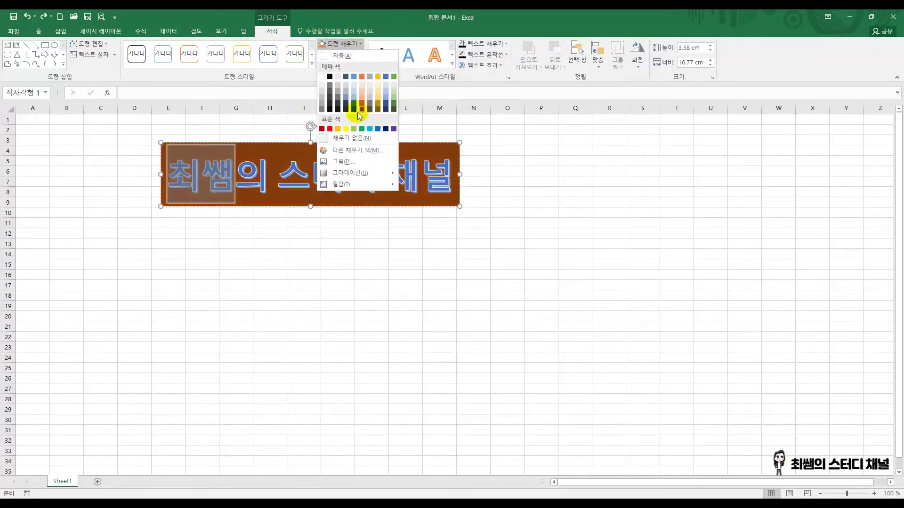
left_click(343, 47)
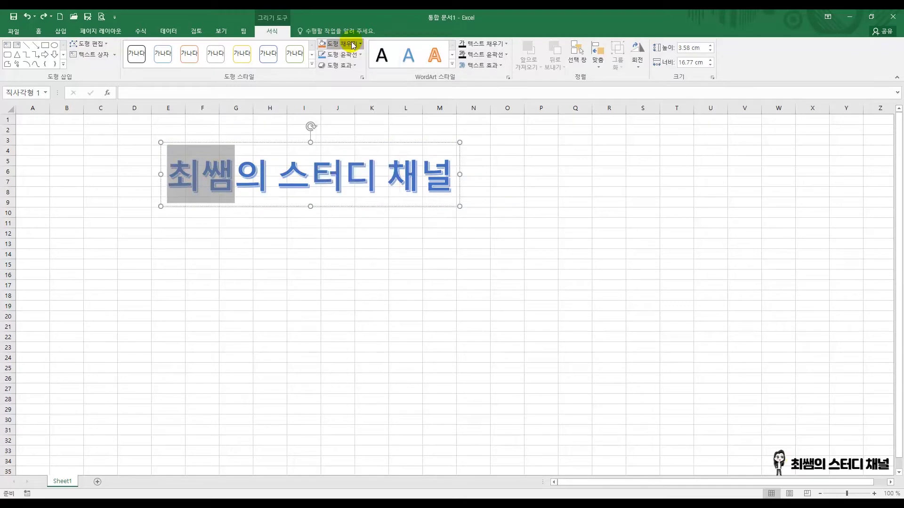
left_click(493, 43)
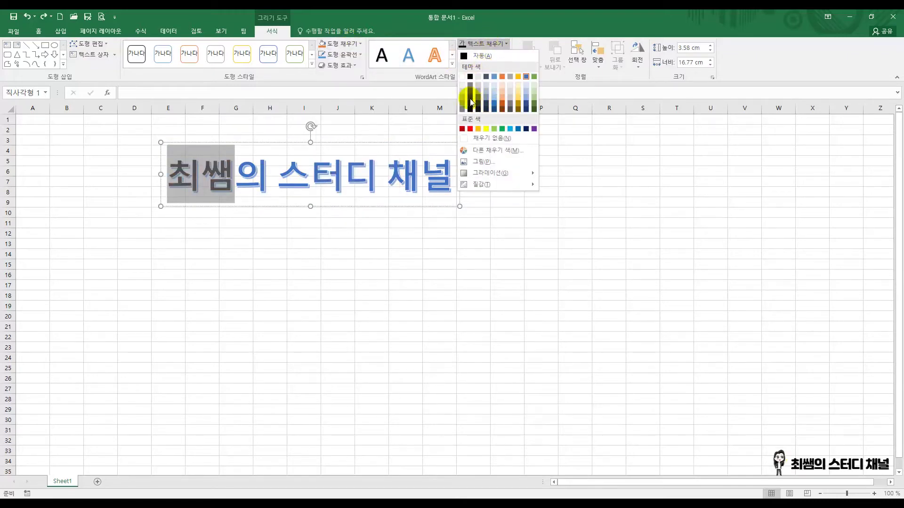
left_click(346, 45)
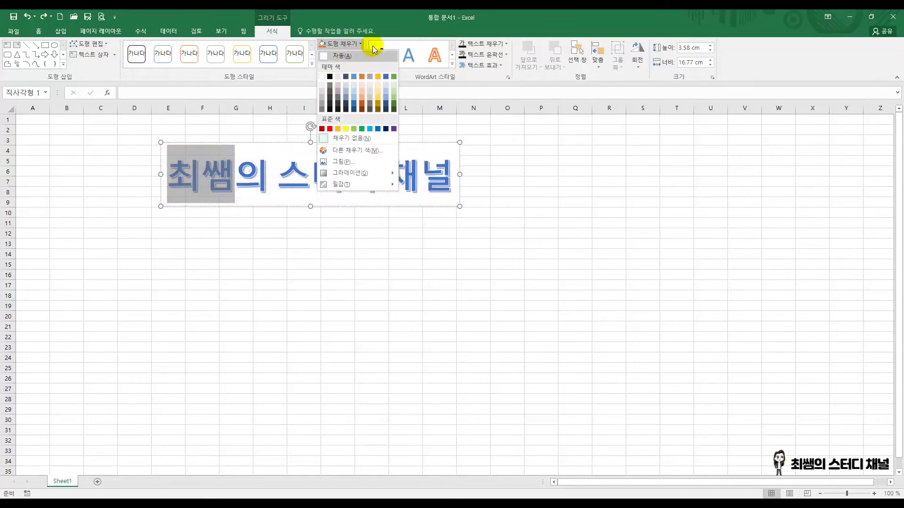
left_click(487, 44)
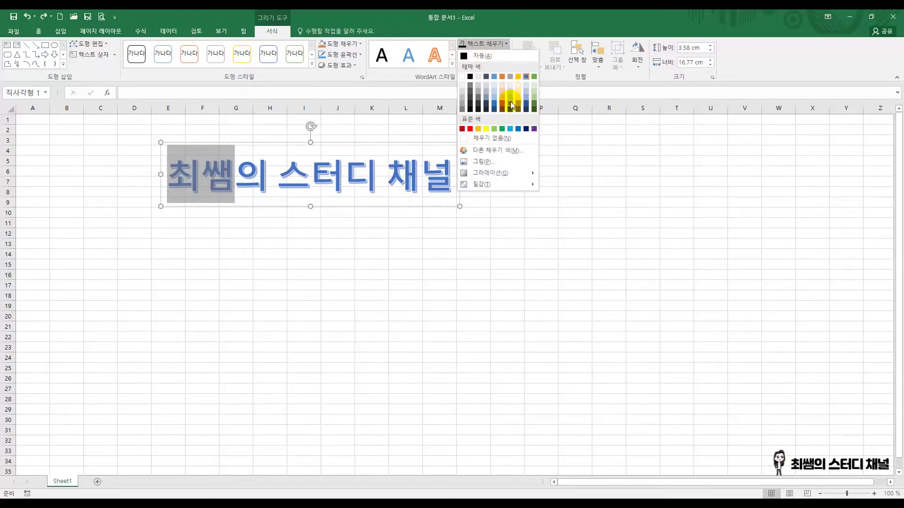
left_click(494, 130)
left_click(476, 163)
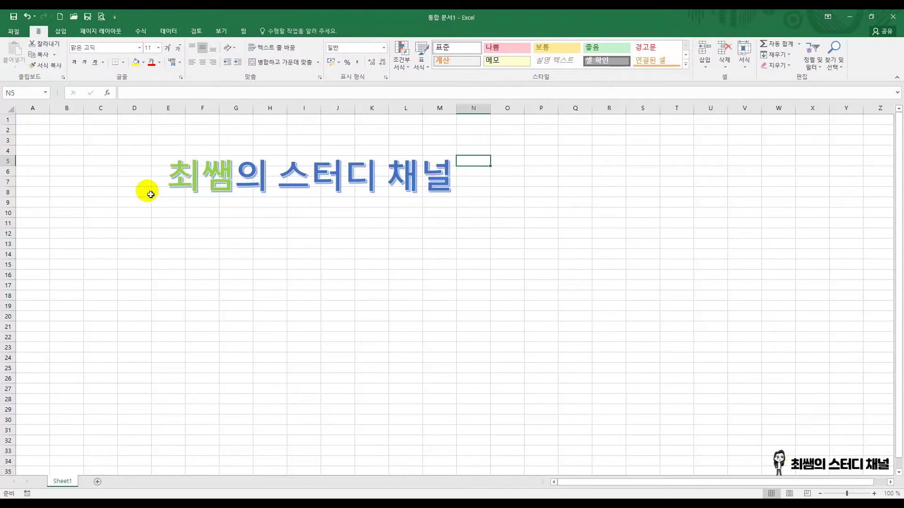
left_click(195, 177)
left_click(230, 179)
left_click(284, 180)
left_click_drag(178, 177, 439, 177)
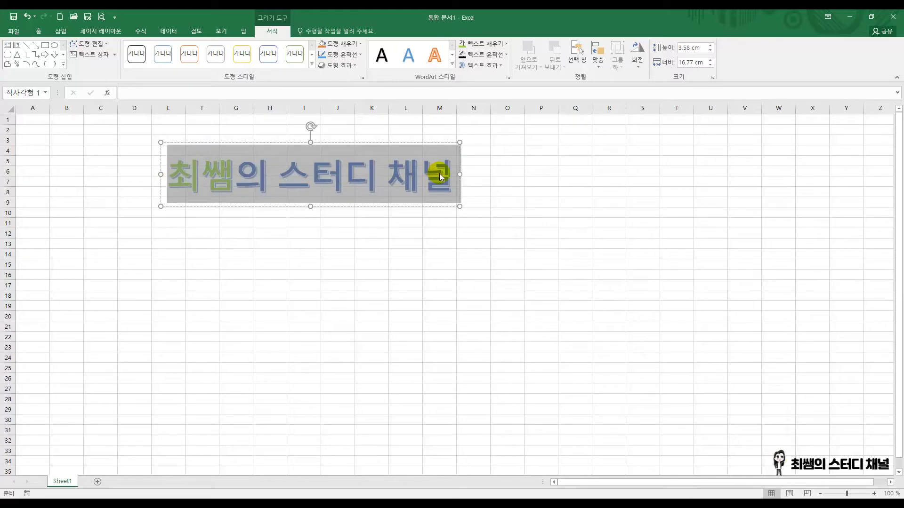
Select the WordArt as a whole object and set its font to a피카소
left_click(227, 147)
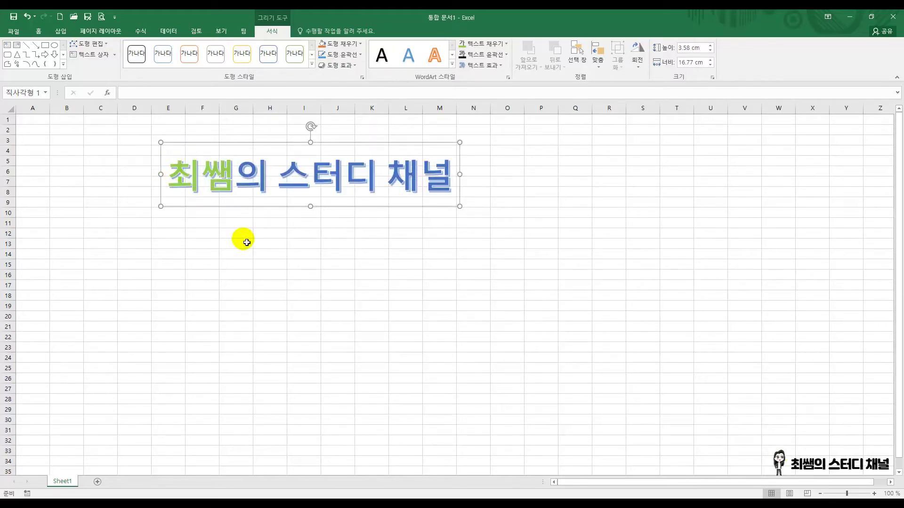
left_click(499, 43)
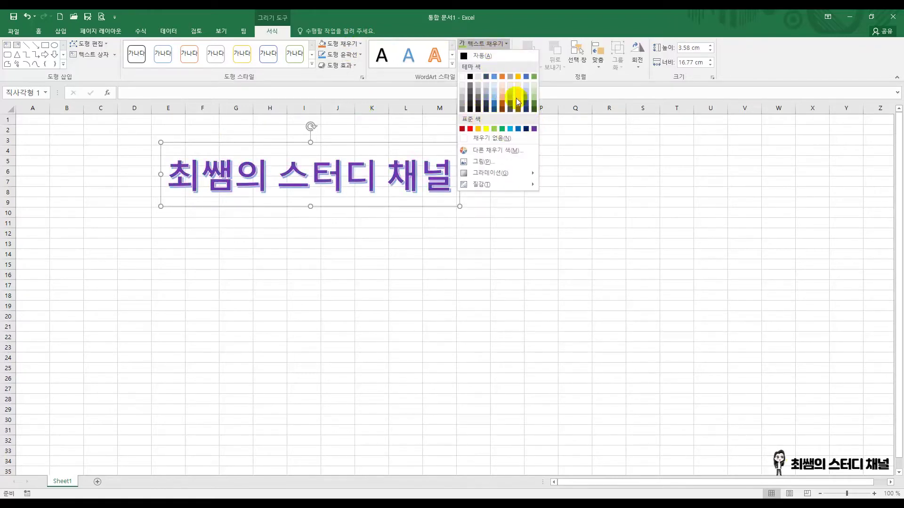
left_click(519, 19)
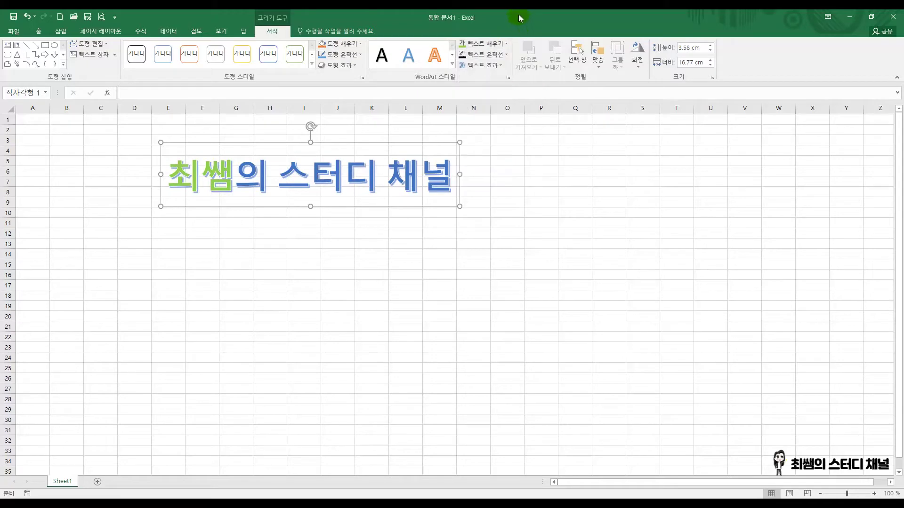
left_click(37, 32)
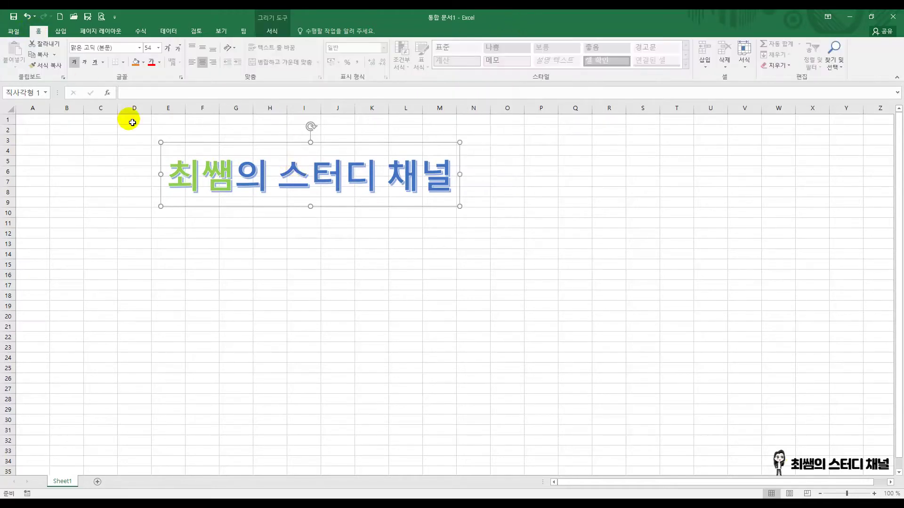
left_click(140, 48)
scroll(103, 282, "down", 15)
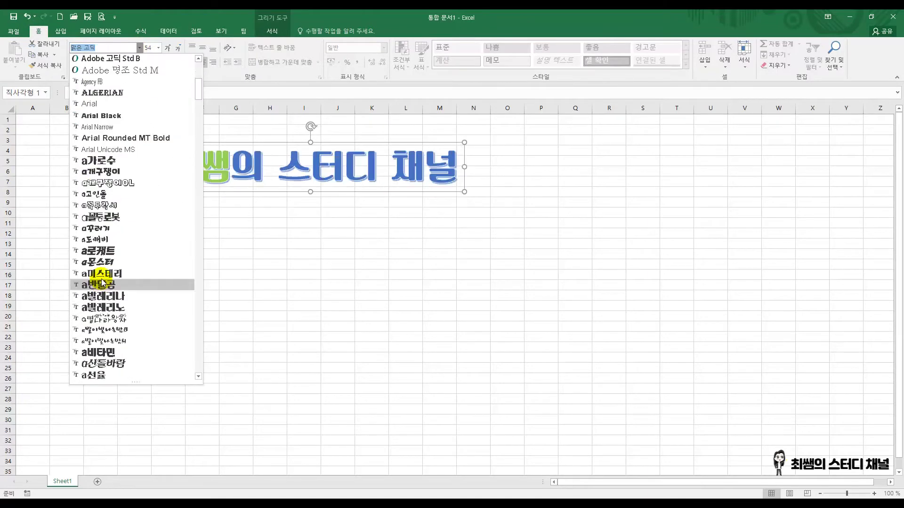
scroll(102, 282, "down", 9)
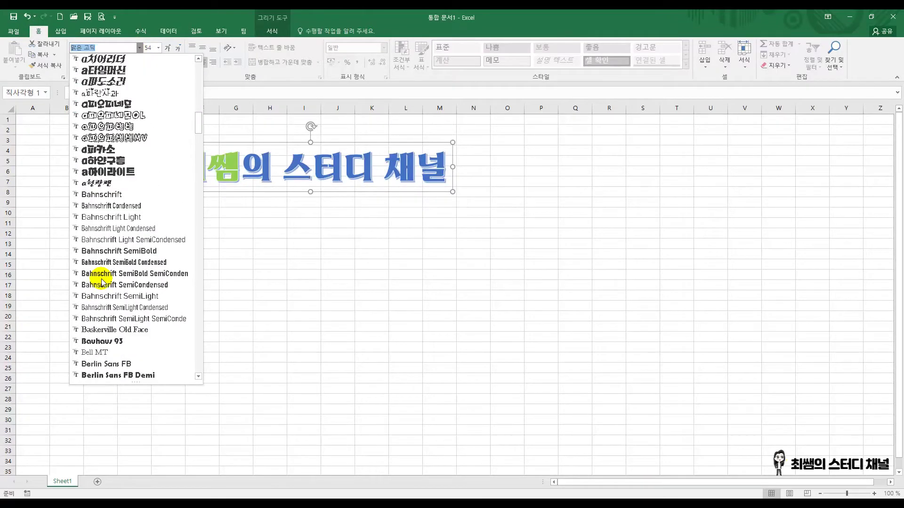
left_click(126, 148)
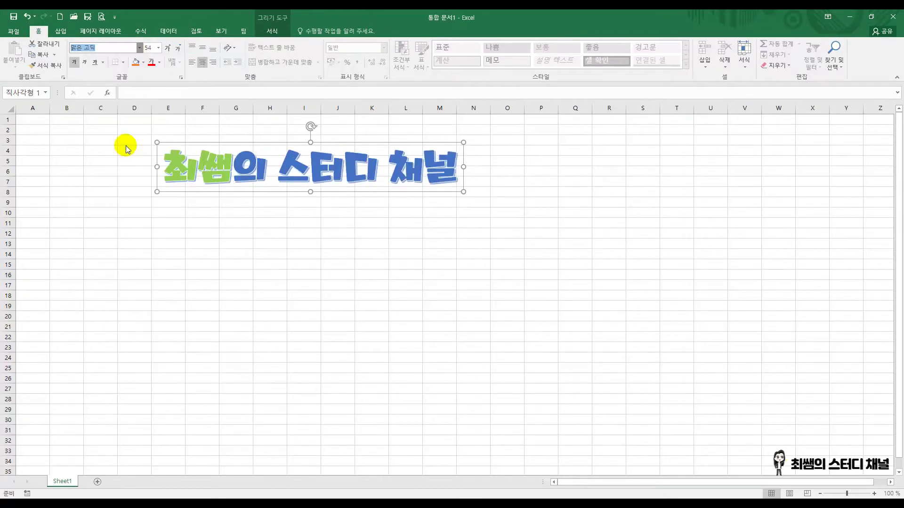
Widen the WordArt box to about the end of column O and increase its font size to 60
left_click_drag(463, 192, 523, 216)
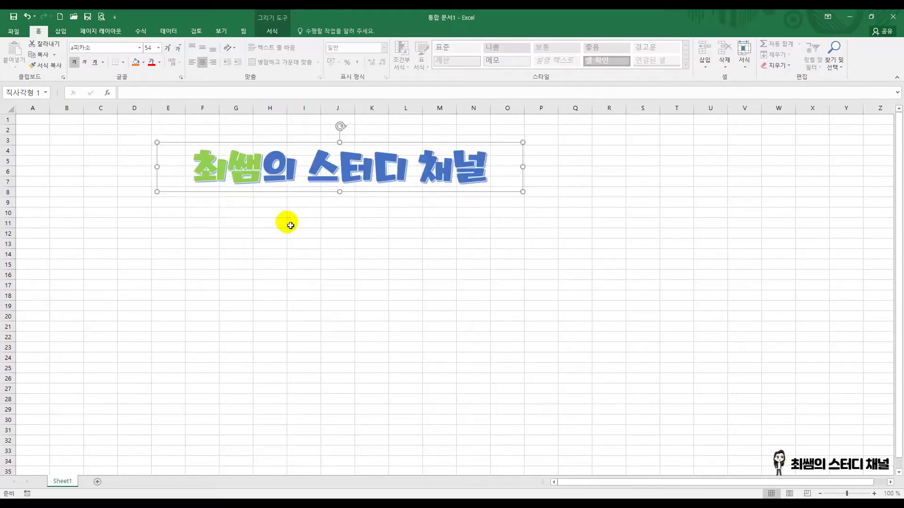
left_click(168, 48)
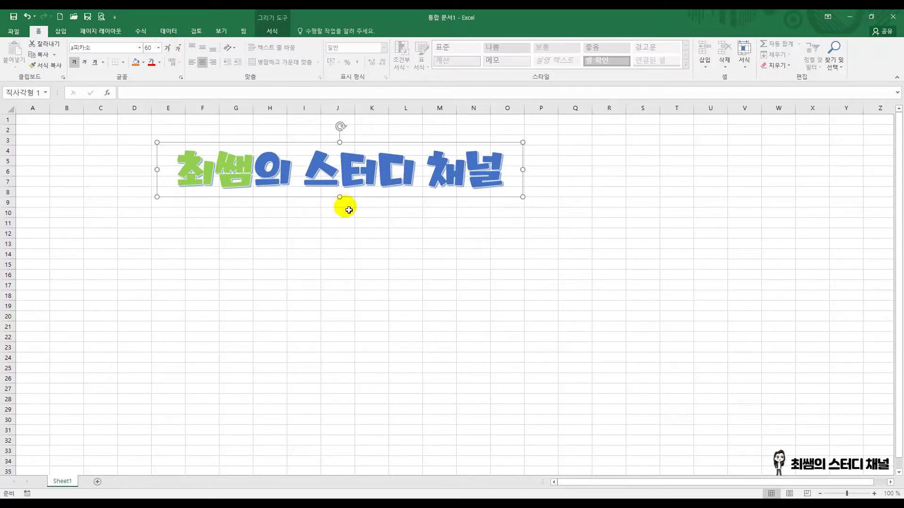
Move the WordArt box so that it spans about cells D4 to N9, and deselect it
left_click_drag(260, 199, 215, 206)
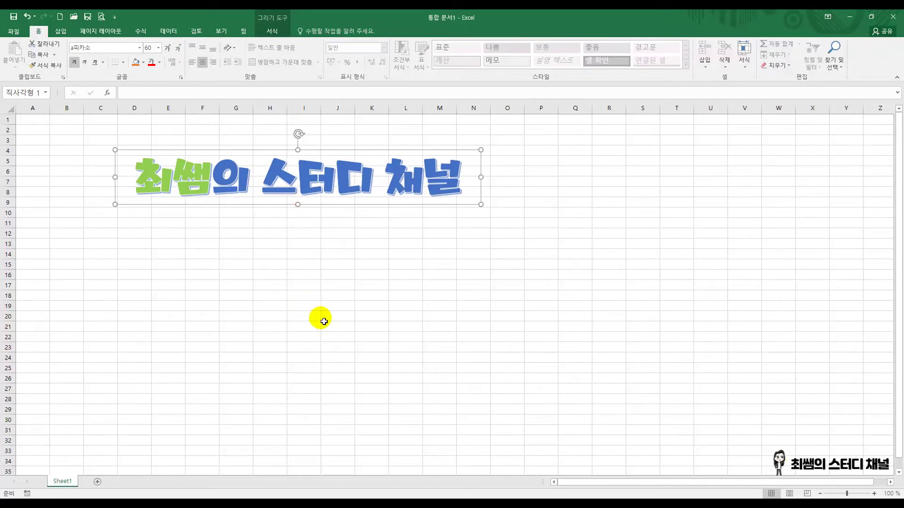
left_click(64, 160)
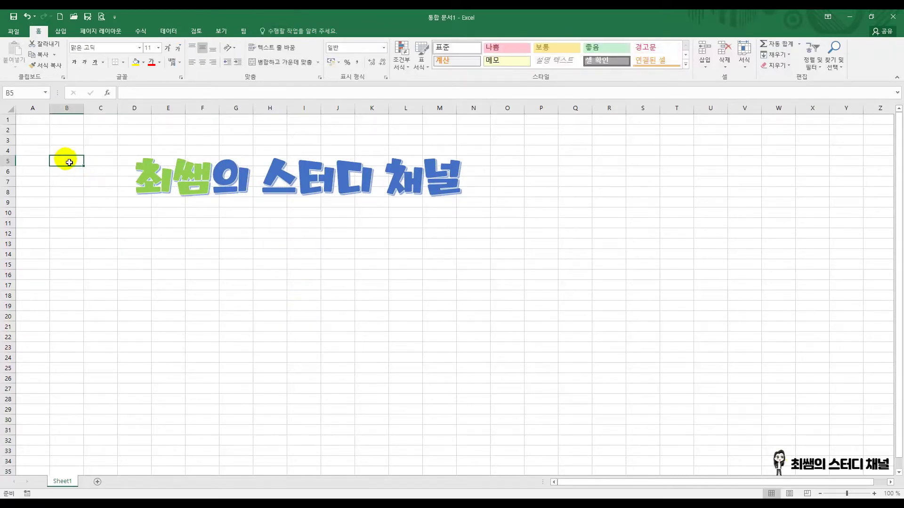
Insert the picture 최쌤캐릭터.png from the desktop folder LevelUp > Office기초 > Excel2016 > 예제파일
left_click(63, 32)
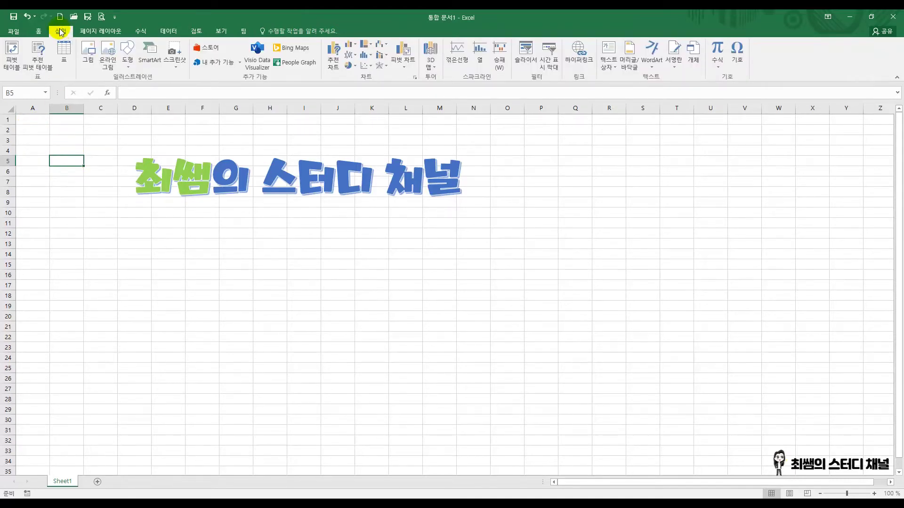
left_click(89, 57)
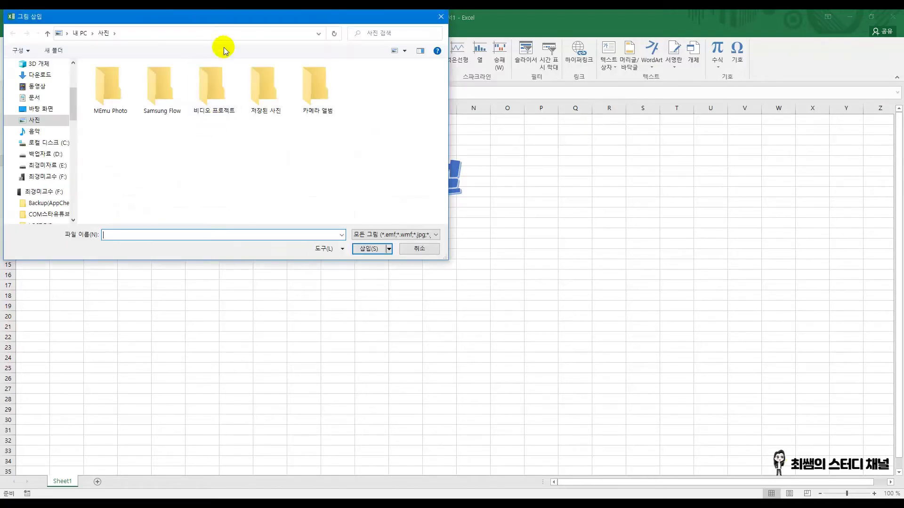
left_click(178, 159)
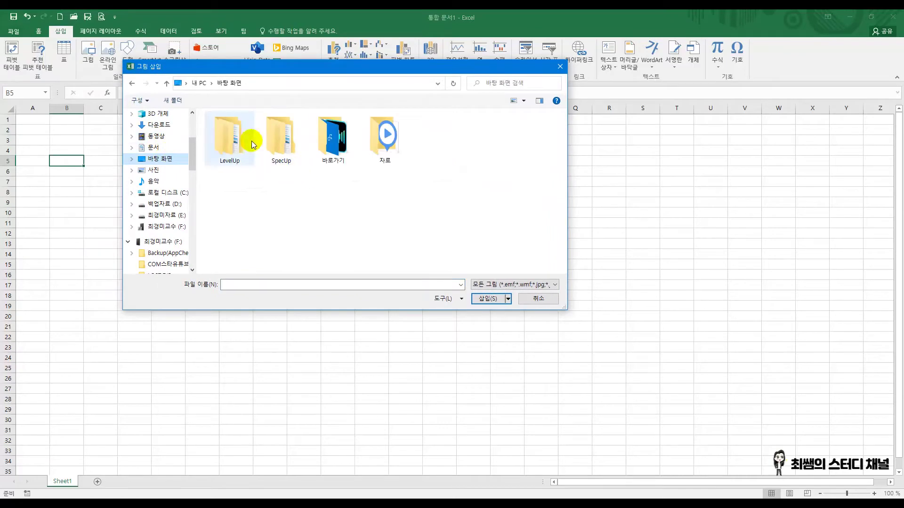
double_click(228, 141)
double_click(231, 147)
double_click(229, 128)
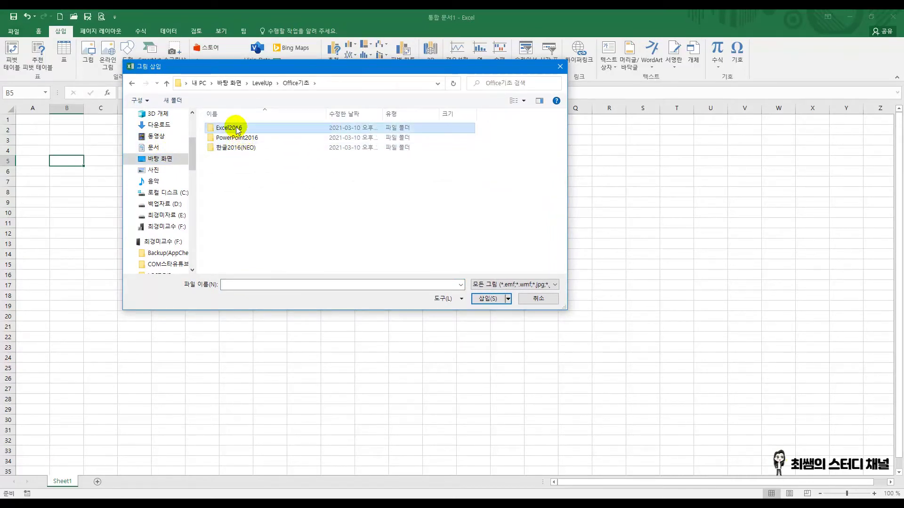
double_click(229, 116)
left_click(228, 137)
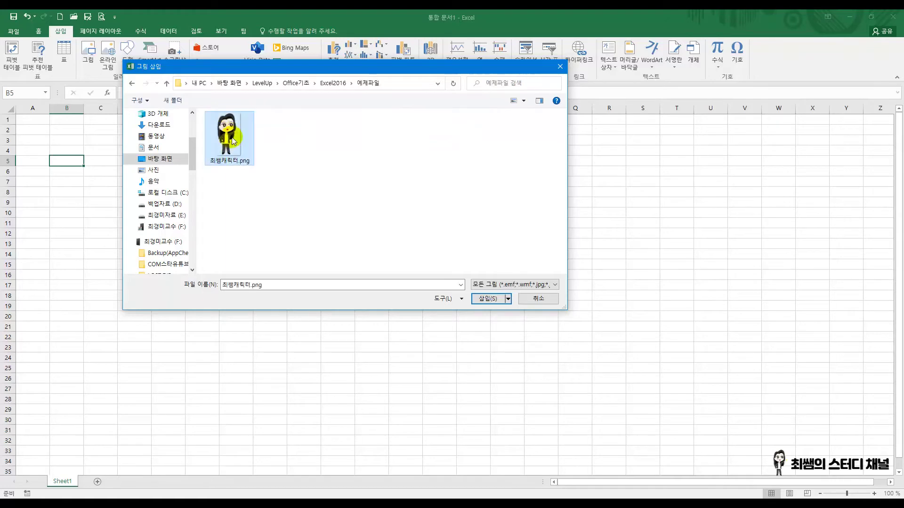
left_click(488, 298)
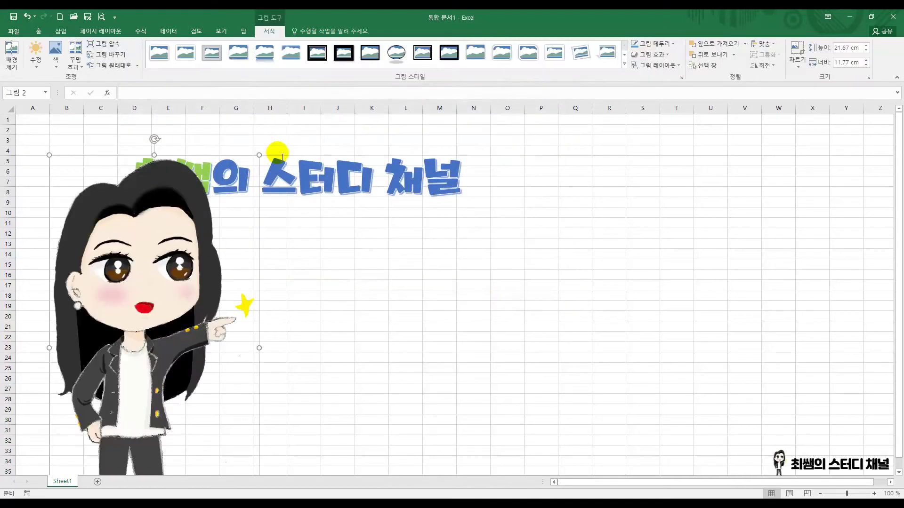
Shrink the character picture and place it below the WordArt title at about H10 to J25, and deselect it
left_click_drag(259, 154, 100, 372)
left_click_drag(99, 415, 290, 261)
left_click(445, 242)
left_click(312, 167)
left_click(300, 245)
left_click_drag(300, 245, 305, 247)
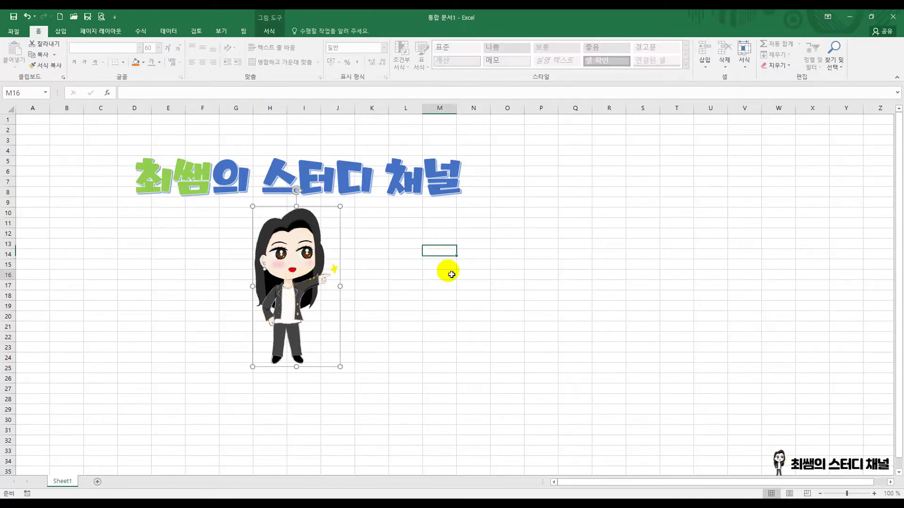
key("Escape")
Apply a thick outside border to the range D3:N26 around the title and the character picture
left_click(123, 145)
left_click_drag(123, 145, 480, 383)
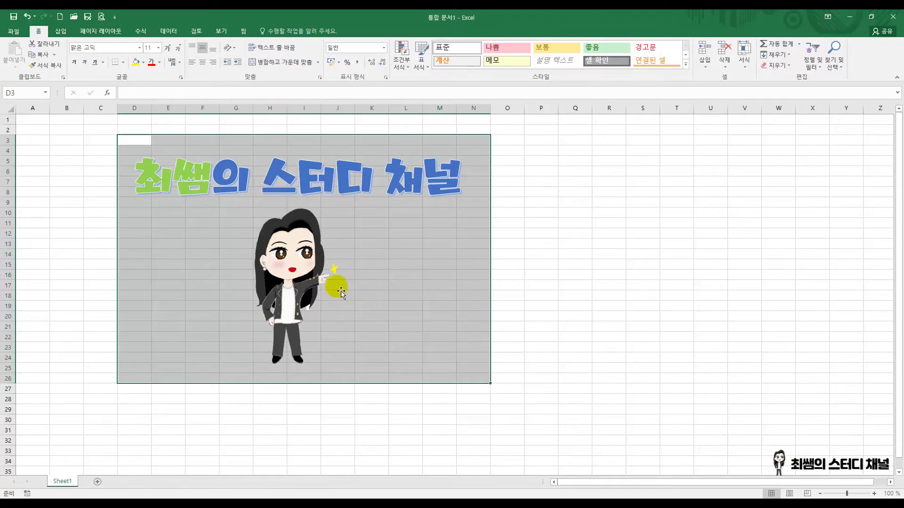
left_click(122, 62)
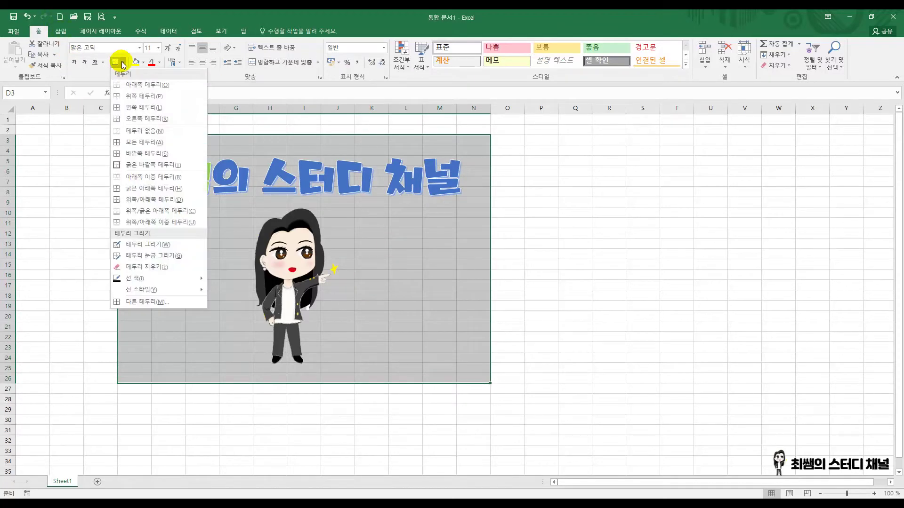
left_click(147, 165)
left_click(534, 193)
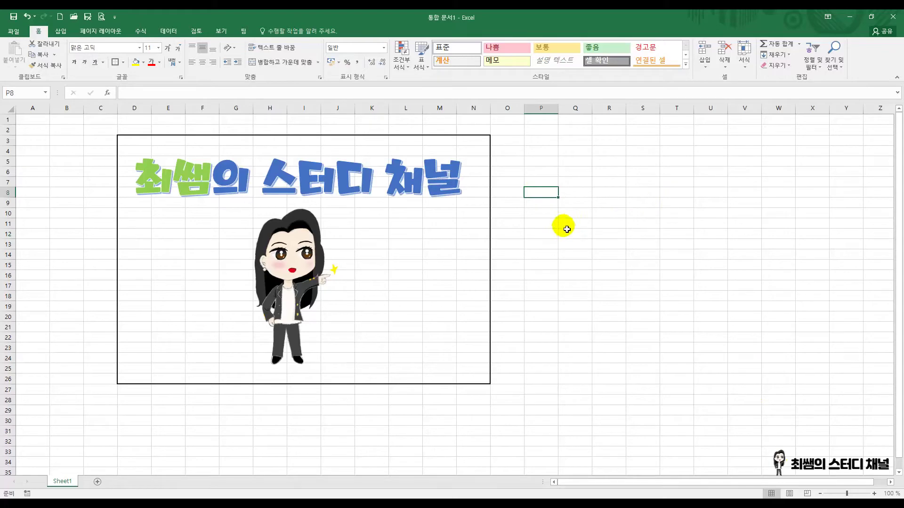
left_click(578, 192)
left_click(648, 176)
left_click(663, 220)
left_click(655, 225)
left_click(653, 246)
left_click(583, 262)
left_click(540, 246)
left_click(536, 235)
left_click(540, 227)
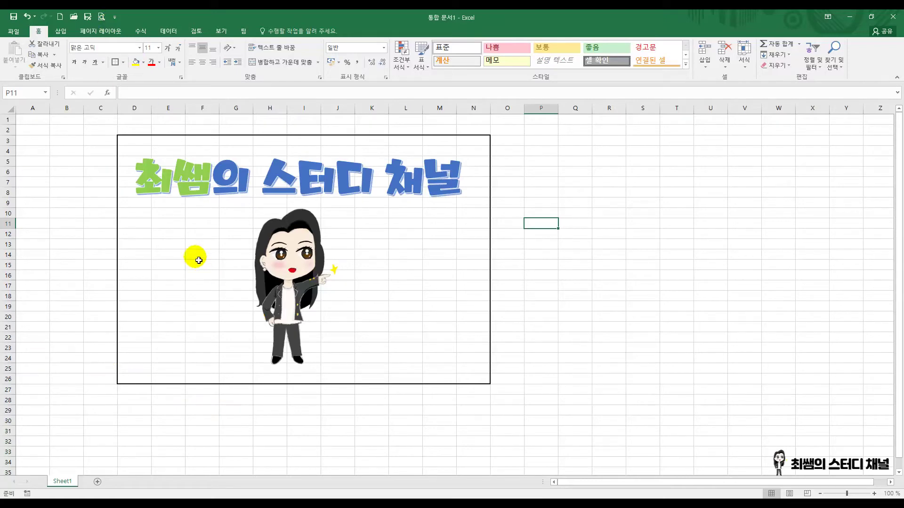
Shift the WordArt title slightly to the right so that it sits centred inside the bordered area
left_click(231, 196)
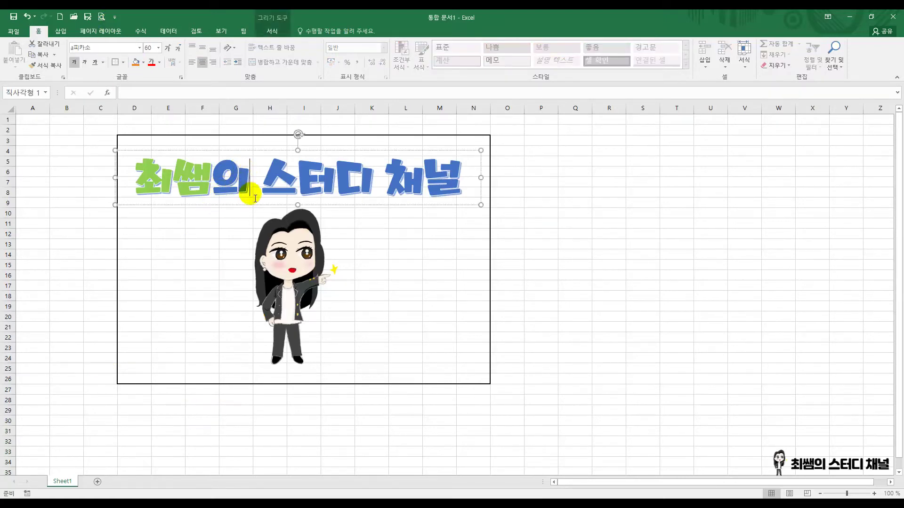
left_click_drag(254, 208, 258, 209)
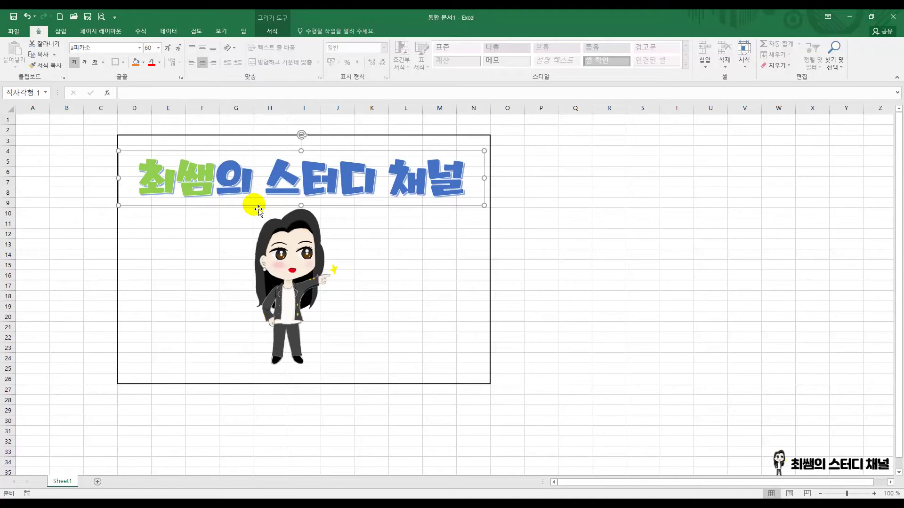
left_click_drag(259, 211, 262, 212)
Move the character picture slightly down and into the left half of the border, about E10 to G25, and deselect it
left_click_drag(291, 249, 298, 267)
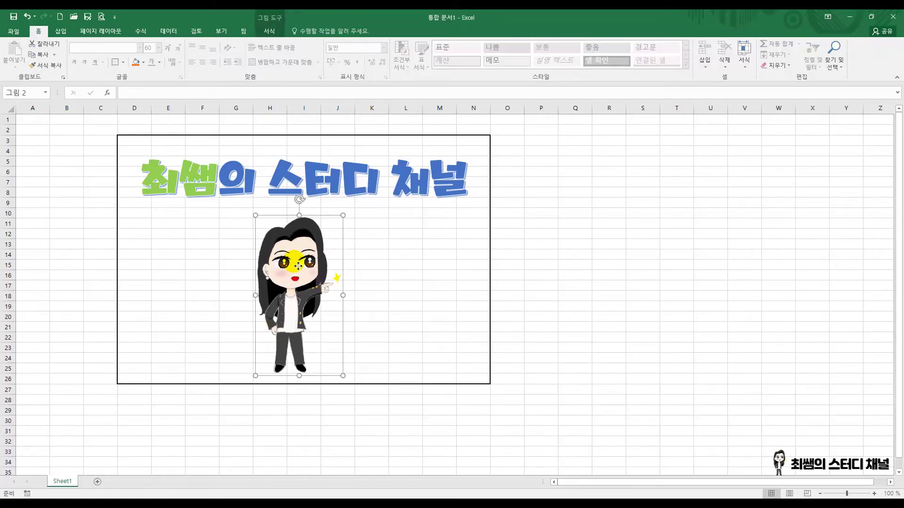
left_click_drag(298, 266, 296, 266)
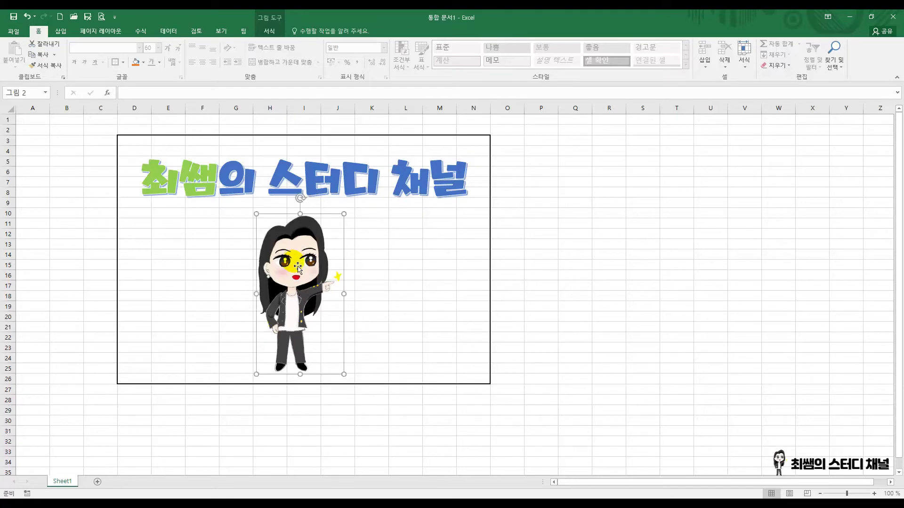
left_click(563, 263)
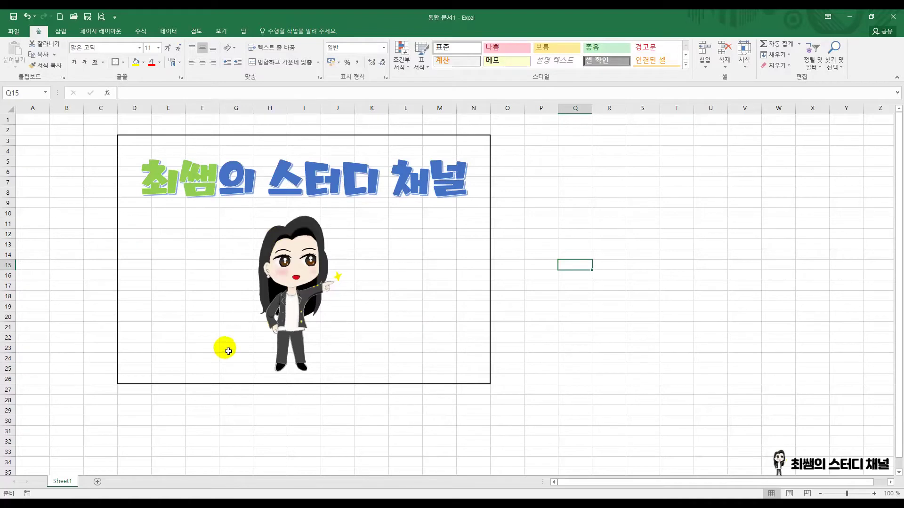
left_click_drag(304, 273, 215, 273)
left_click(570, 280)
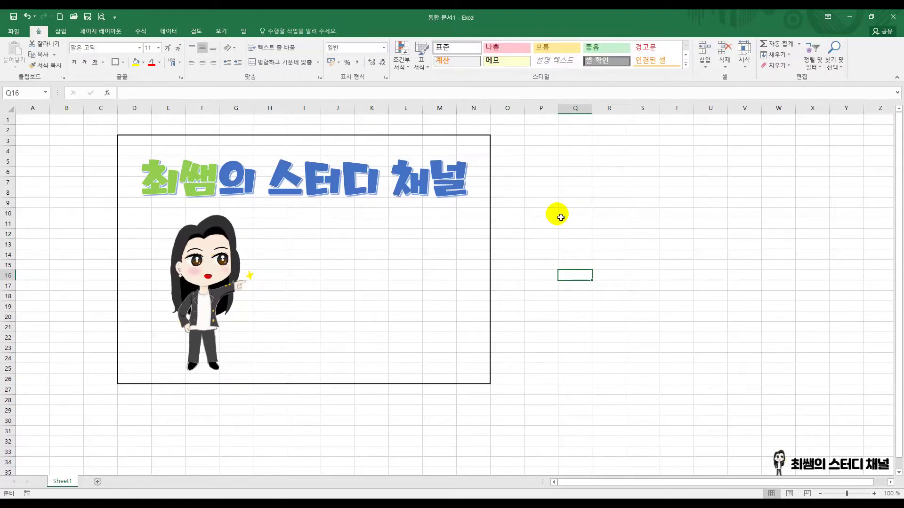
Search the Bing online pictures for "study" and insert the image of a hand writing STUDY in blue
left_click(62, 31)
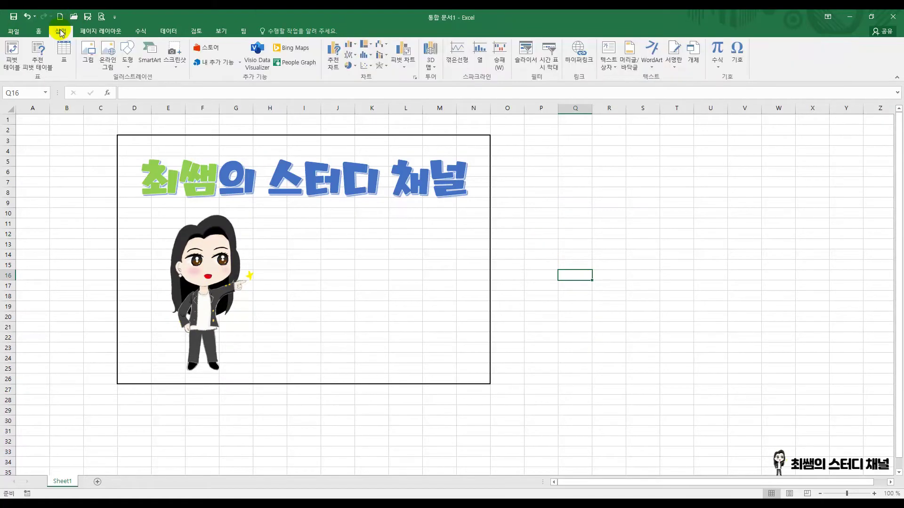
left_click(109, 49)
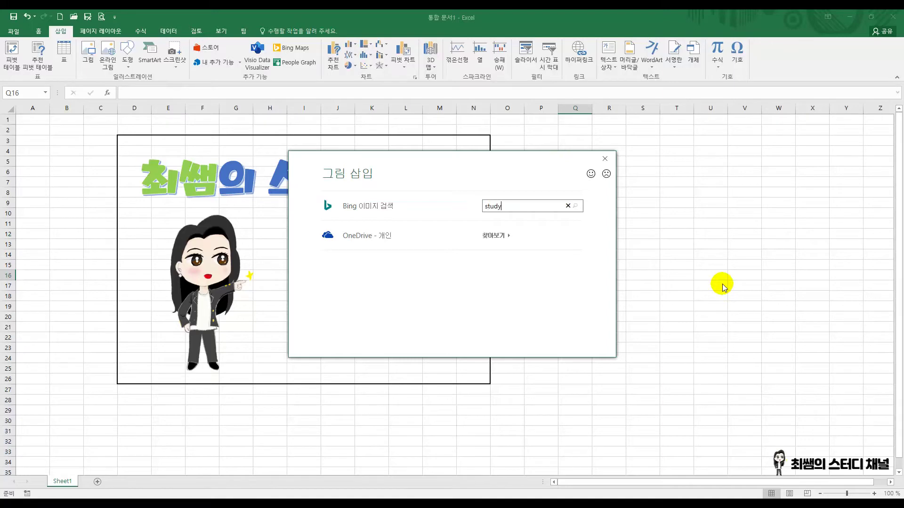
key("Return")
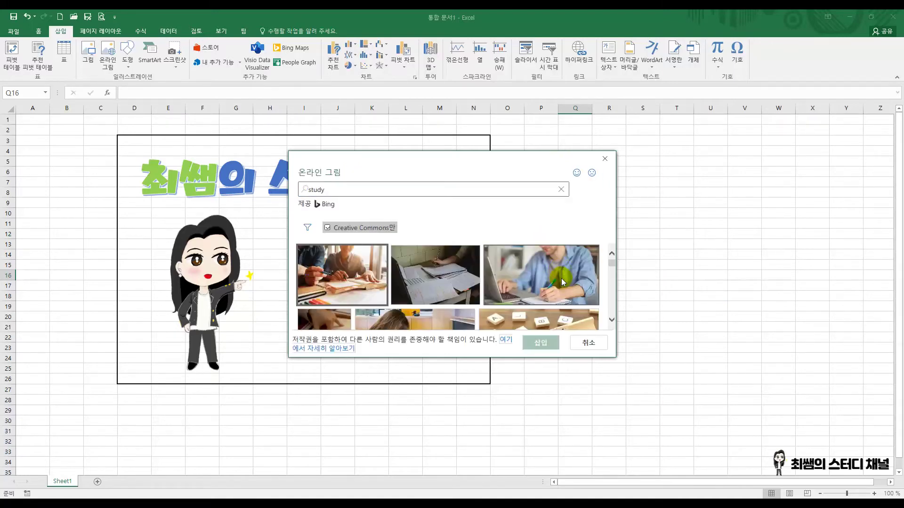
scroll(512, 245, "down", 1)
scroll(517, 249, "down", 10)
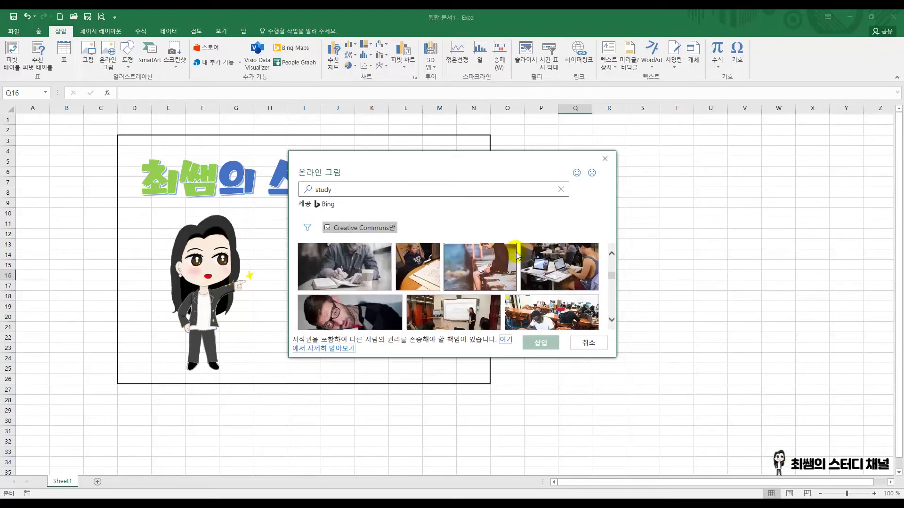
scroll(520, 266, "down", 2)
scroll(517, 268, "up", 5)
left_click(455, 286)
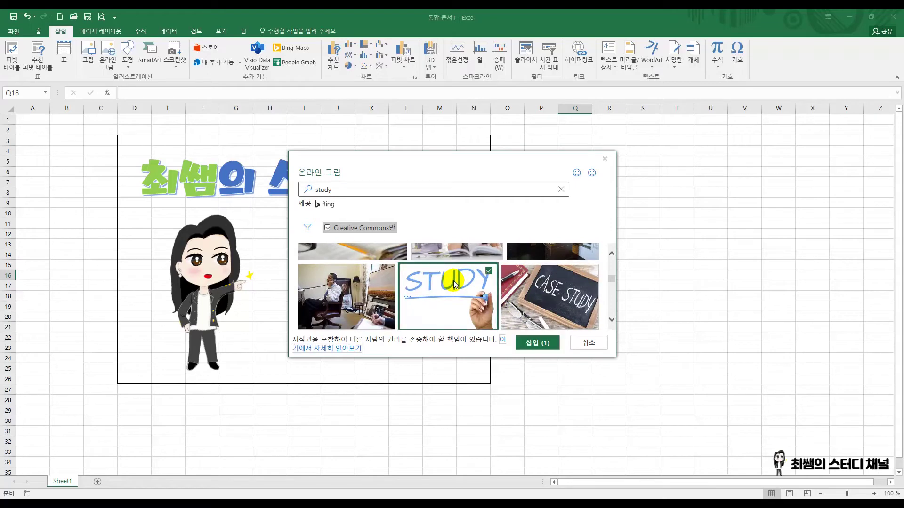
left_click(534, 343)
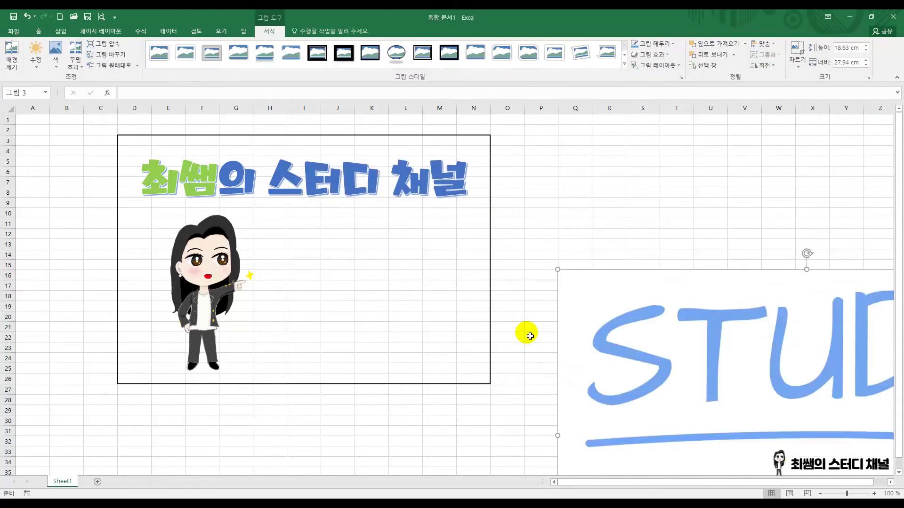
Shrink the STUDY picture to about 8.3 × 12.5 cm beside the bordered area, and delete it
left_click_drag(636, 333, 368, 216)
left_click_drag(288, 151, 563, 334)
left_click_drag(637, 412, 610, 268)
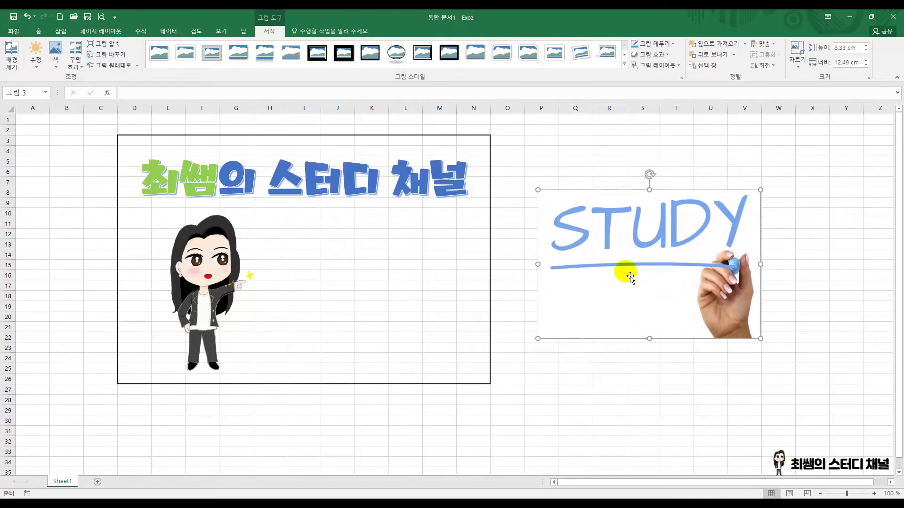
key("Delete")
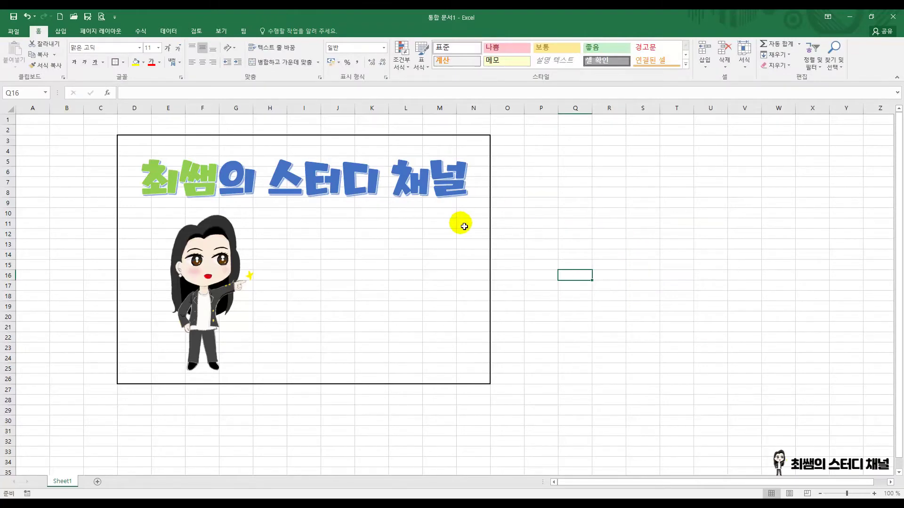
Bring up the YouTube channel page, return to Excel, and insert a screen clipping of the banner's lettering and character
left_click(62, 31)
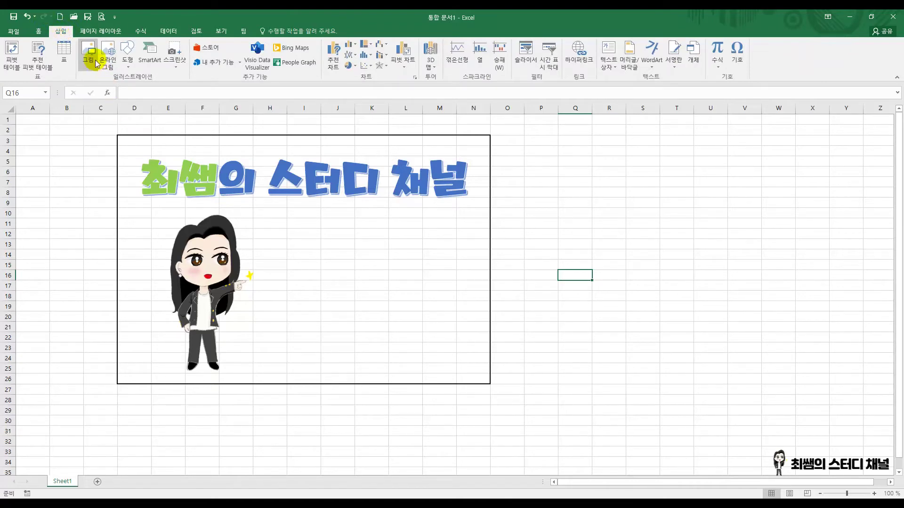
left_click(177, 63)
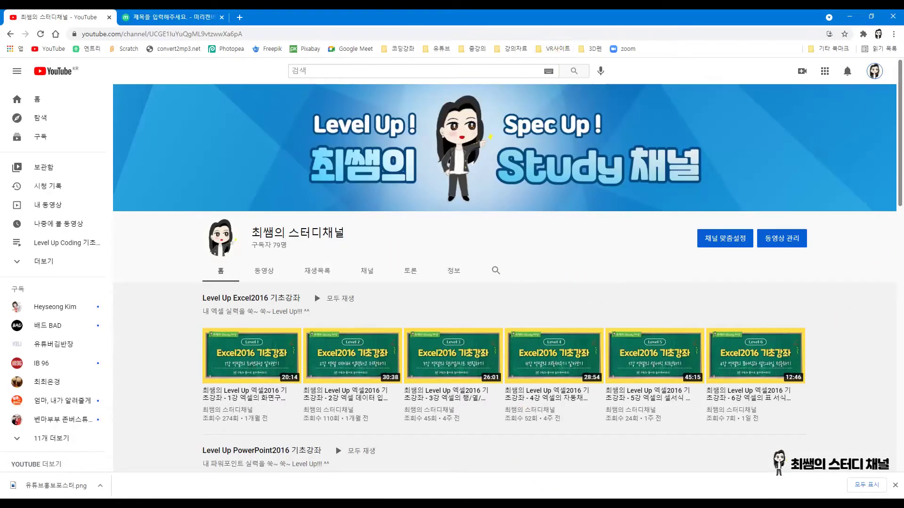
mouse_move(566, 504)
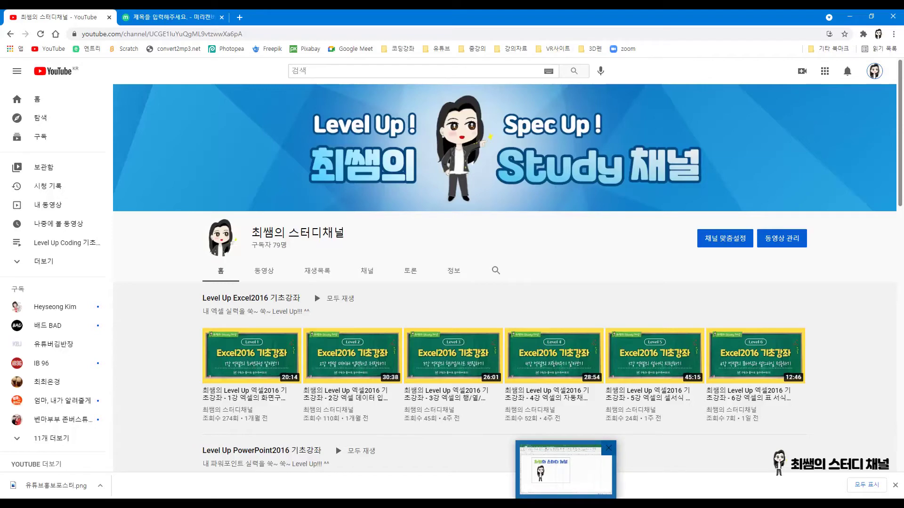
left_click(565, 469)
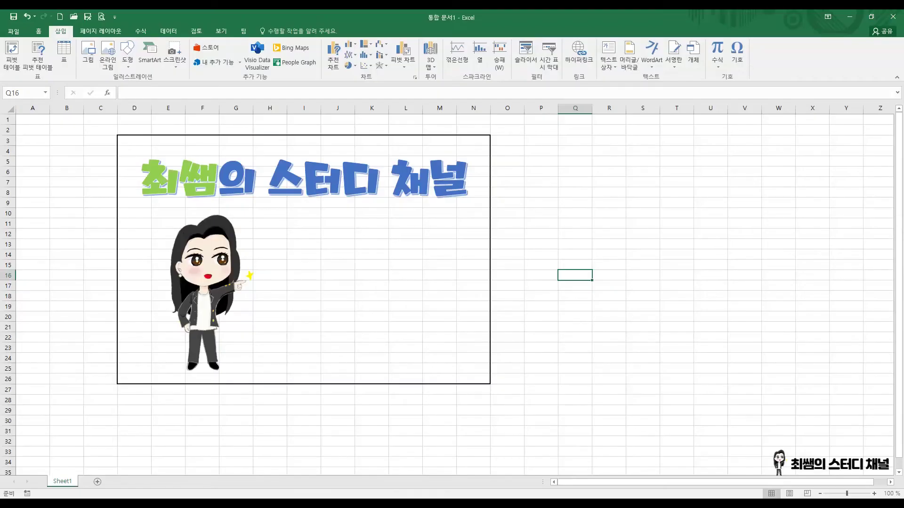
left_click(177, 58)
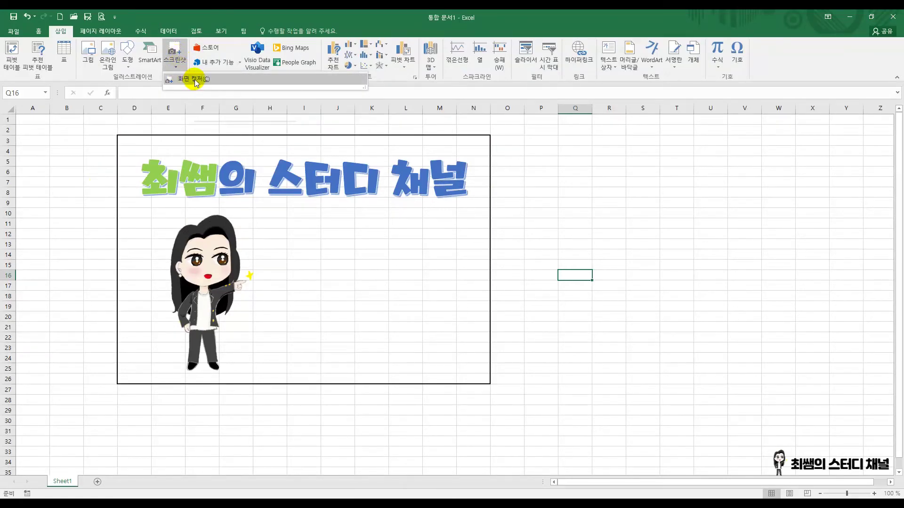
left_click(195, 81)
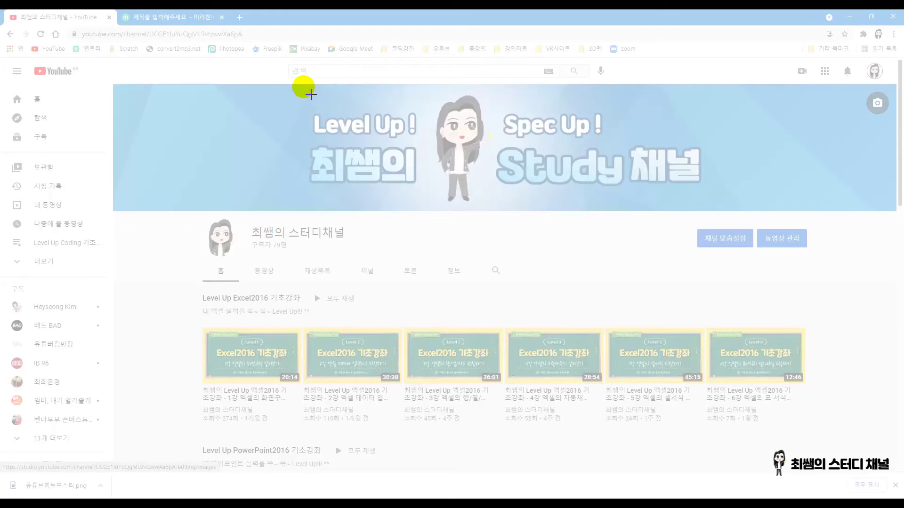
left_click_drag(300, 87, 711, 208)
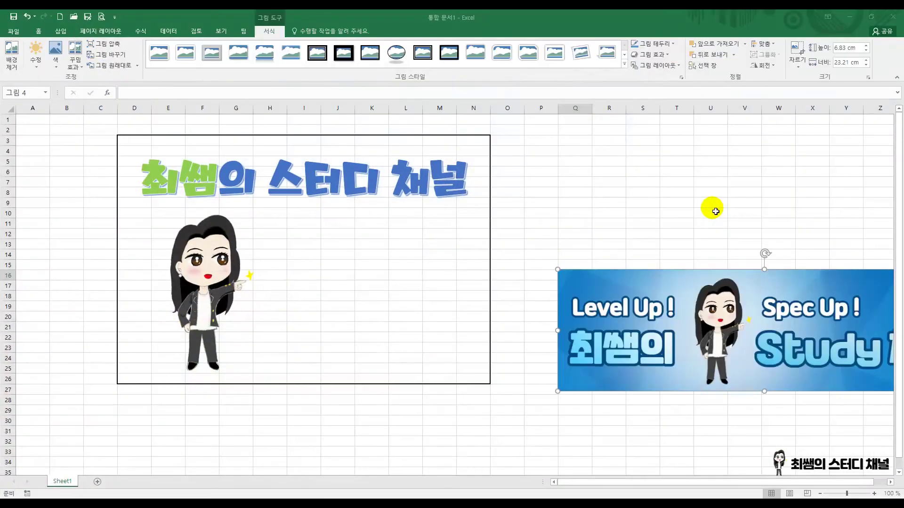
Give the banner clipping the white-framed snipped-corner picture style, and fit it at about 3.5 × 11.9 cm in the border's lower right area
left_click_drag(710, 300, 426, 268)
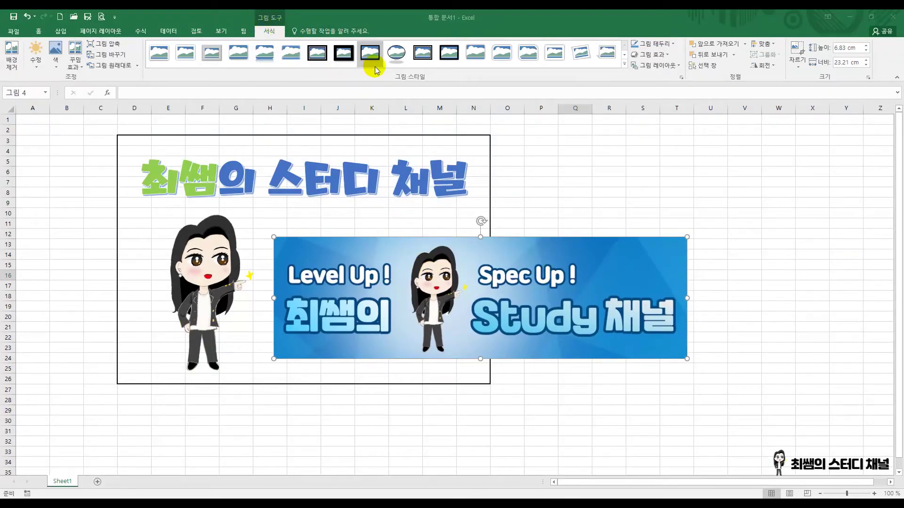
left_click(535, 56)
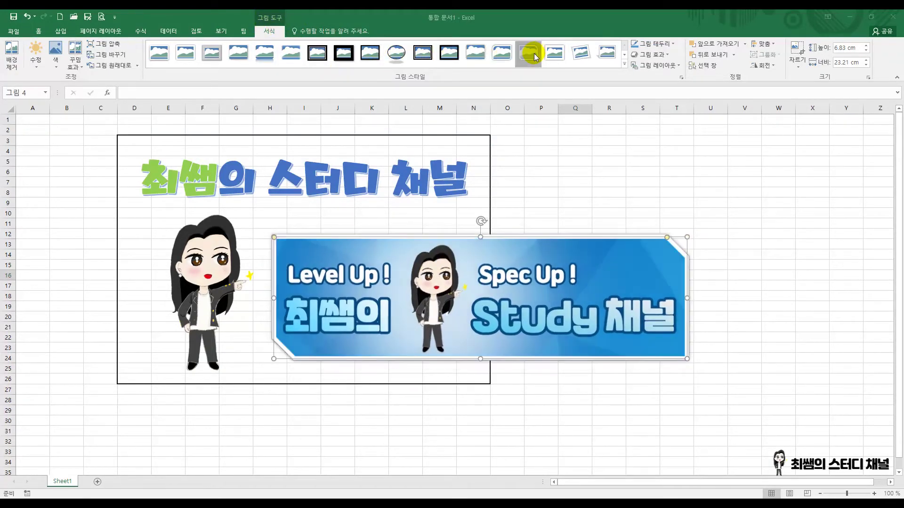
left_click_drag(687, 360, 488, 303)
left_click_drag(408, 287, 408, 357)
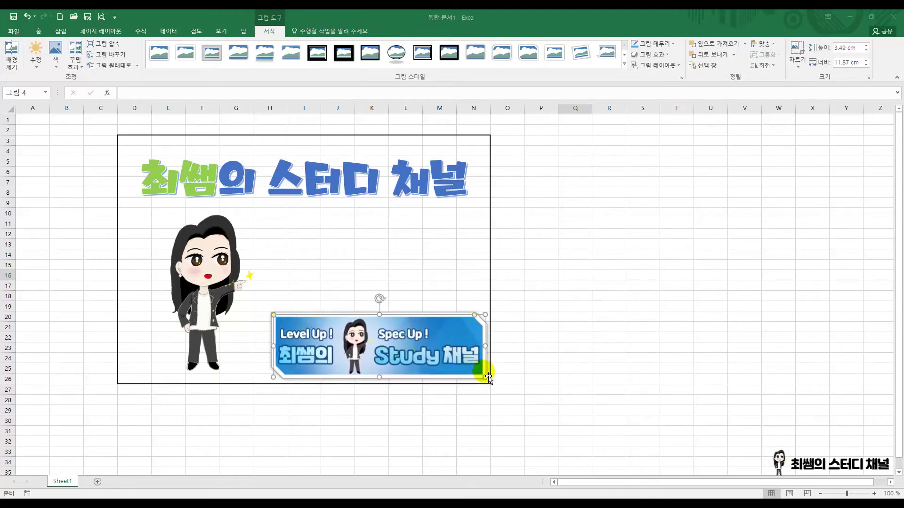
Shrink the banner clipping to about 2.4 × 8.15 cm and place it in the border's lower right corner
left_click_drag(486, 376, 454, 358)
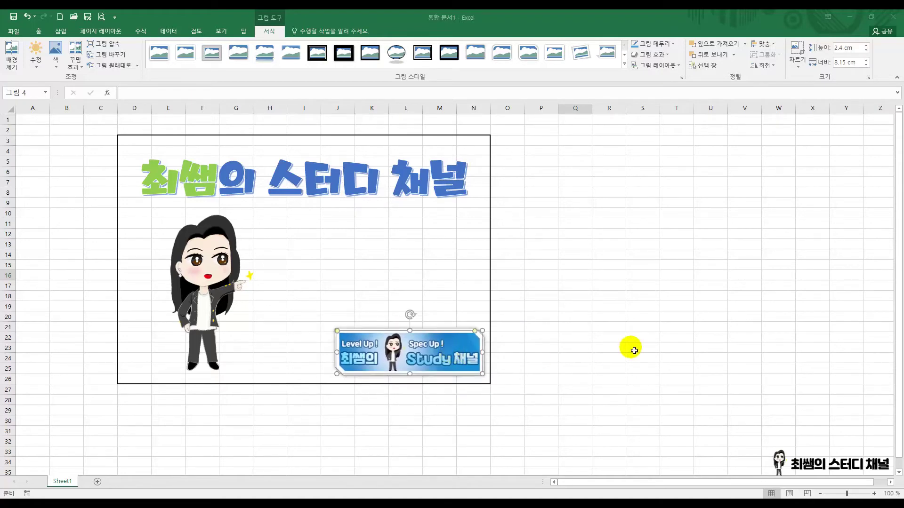
left_click(646, 337)
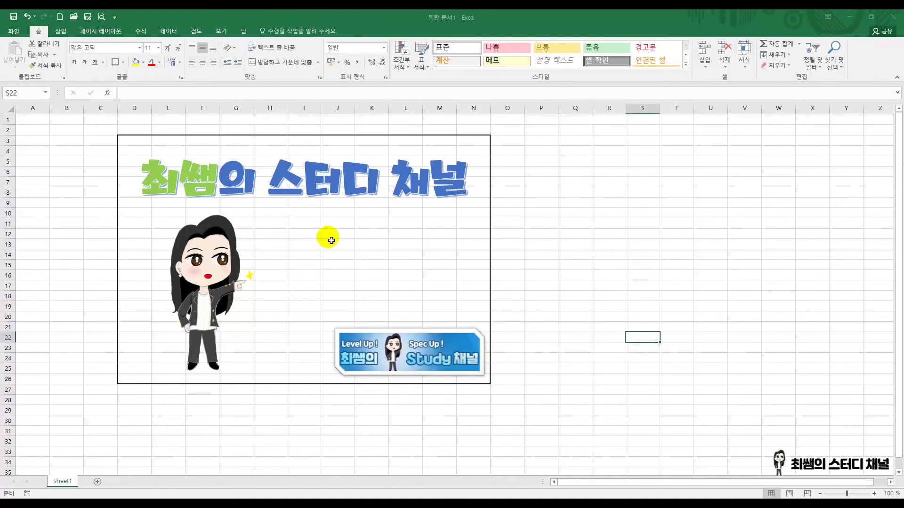
Draw a text box beside the character reading "다양한 컴퓨터 강좌를 쉽고 재미있게 / 차근차근 배워보실 수 있는 최쌤의 / 스터디 채널로 많이 놀러오세요!!!!" and "구독과 좋아요 눌러주세요!!!"
left_click(60, 31)
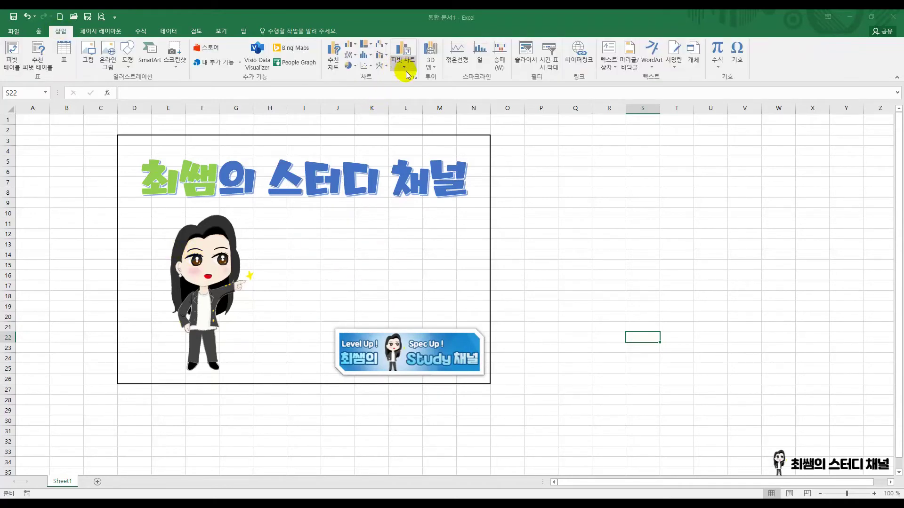
left_click(609, 49)
left_click_drag(281, 216, 466, 304)
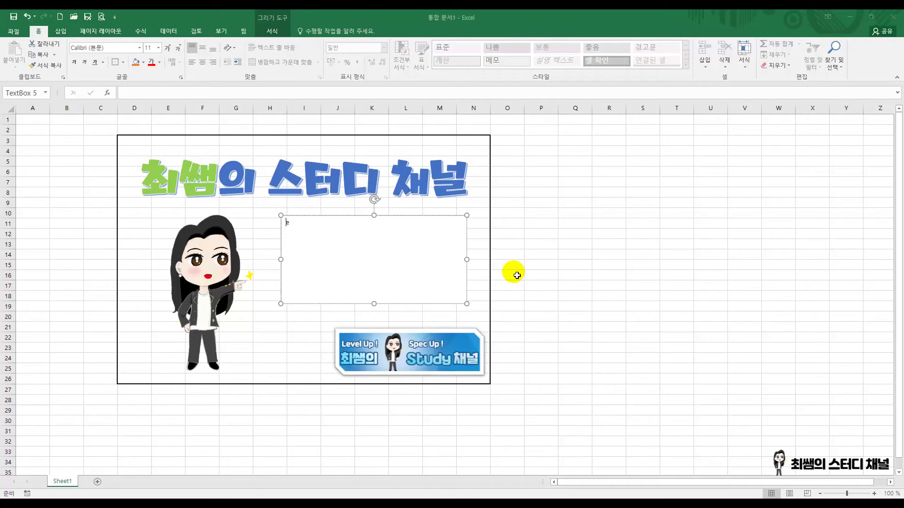
type("ㄷ")
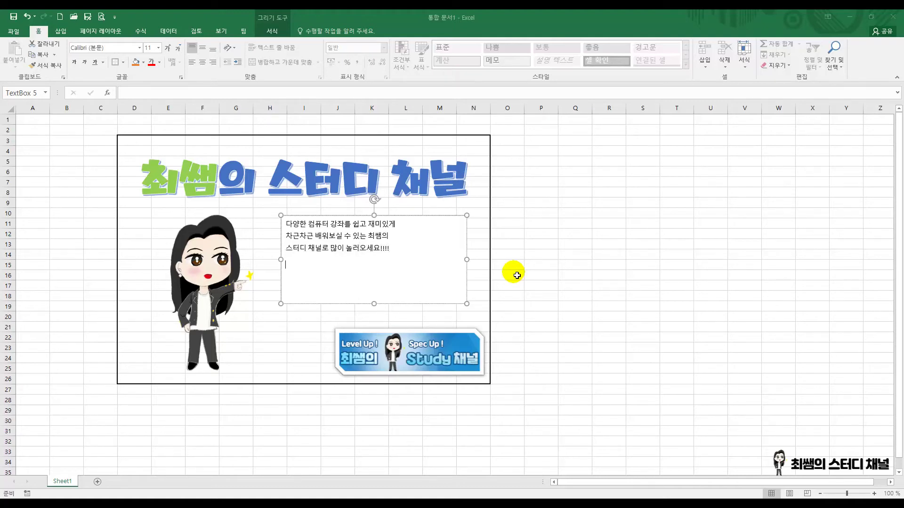
type("ㄴ")
type("!!!")
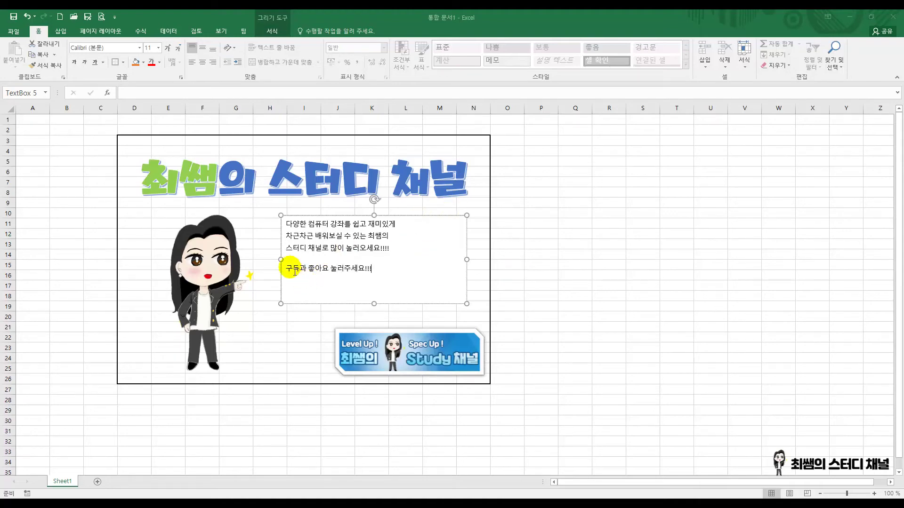
Put single quotation marks around 구독 and 좋아요 in the text box's last line
left_click(369, 290)
left_click(304, 272)
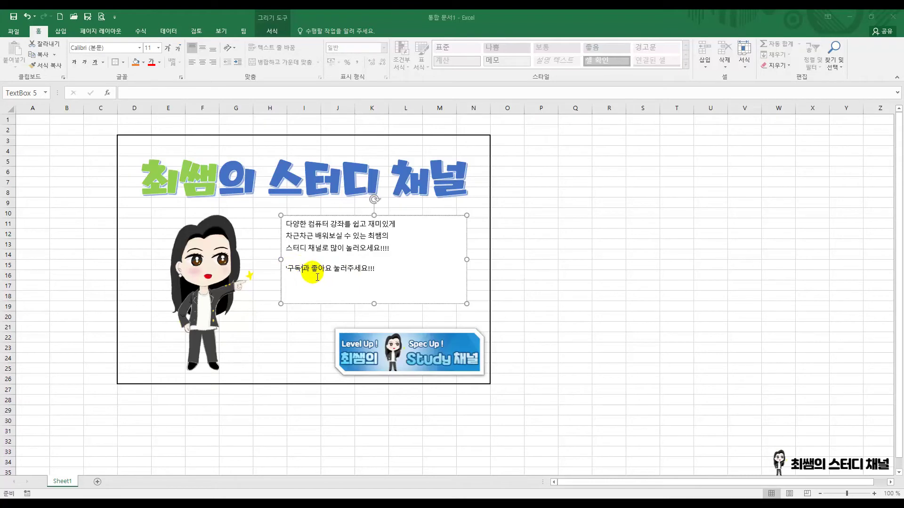
type("'")
key("Right")
key("Right")
type("'")
key("Right")
key("Right")
key("Right")
type("'")
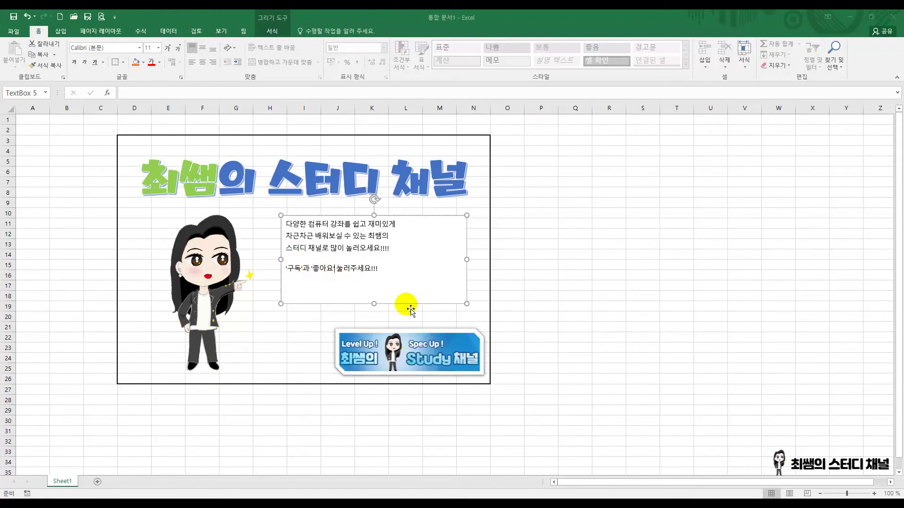
Set the whole text box to the a우주소년 font at 18 pt, and refit the box between the character and the banner clipping
left_click(425, 221)
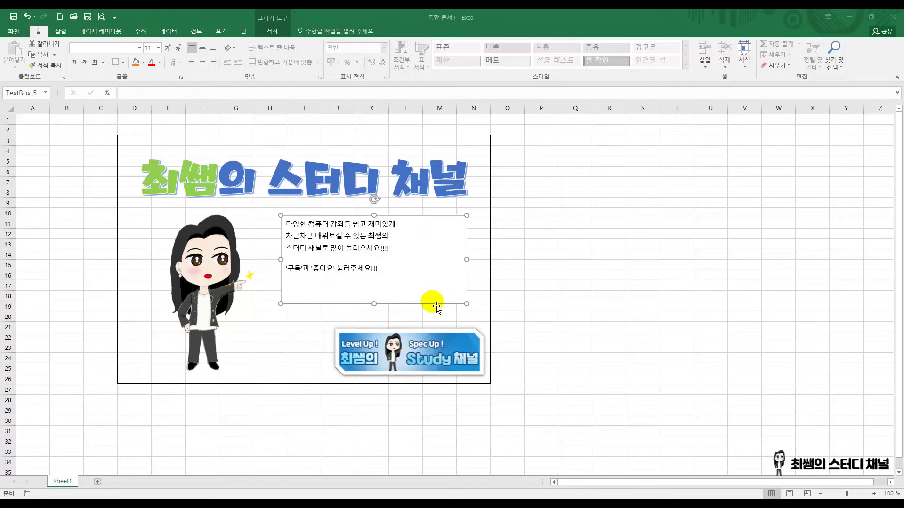
left_click(140, 48)
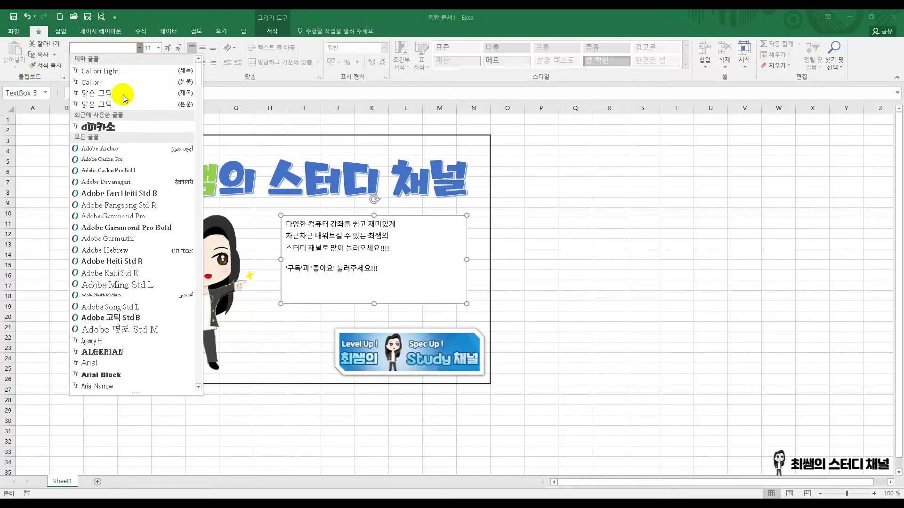
scroll(146, 303, "down", 6)
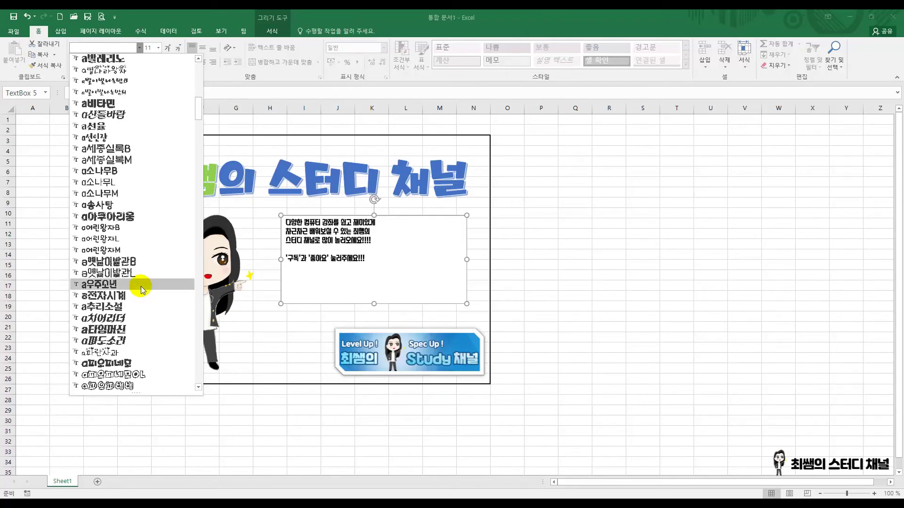
left_click(140, 286)
left_click(167, 46)
left_click(167, 47)
left_click(167, 47)
left_click(167, 47)
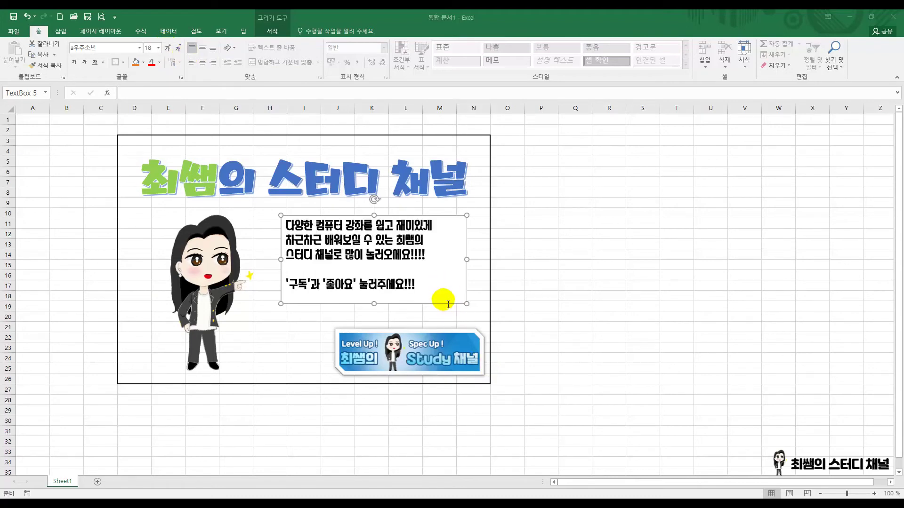
mouse_move(450, 309)
left_mouse_down()
mouse_move(430, 307)
mouse_move(458, 307)
mouse_move(432, 311)
mouse_move(441, 306)
left_mouse_up()
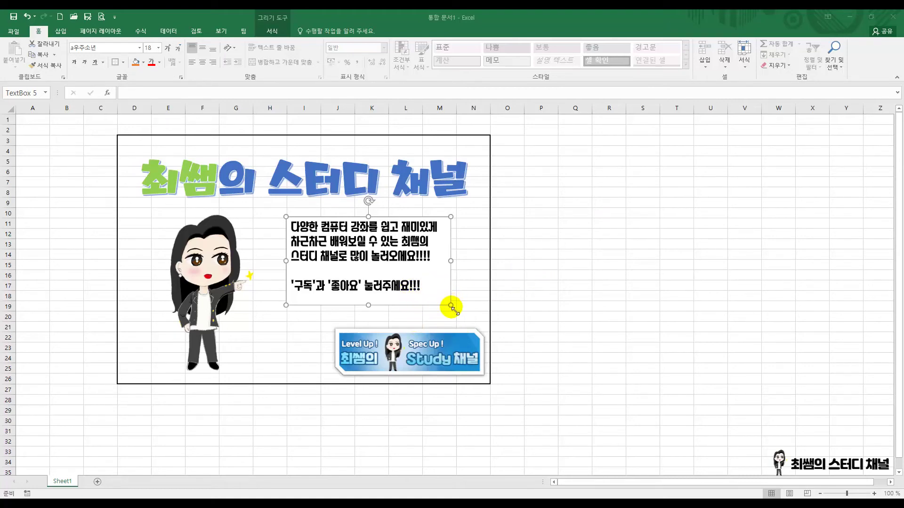
left_click_drag(451, 305, 465, 317)
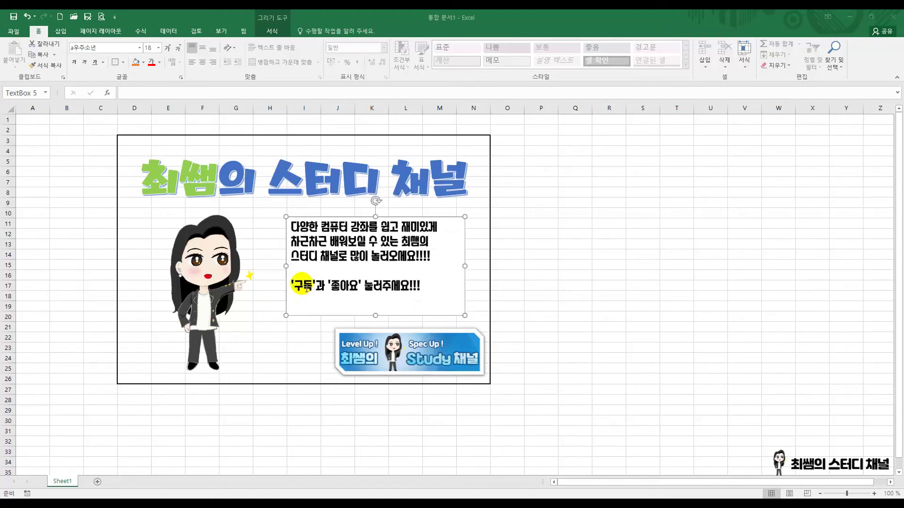
Enlarge the quoted word '구독' in the text box to 28 pt
left_click_drag(292, 286, 316, 286)
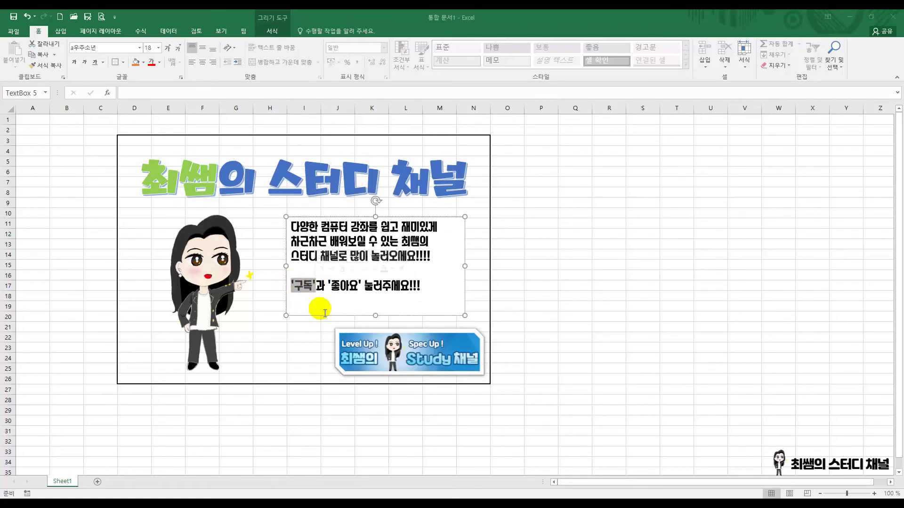
left_click(170, 48)
left_click(170, 47)
left_click(169, 48)
left_click(169, 47)
left_click(169, 48)
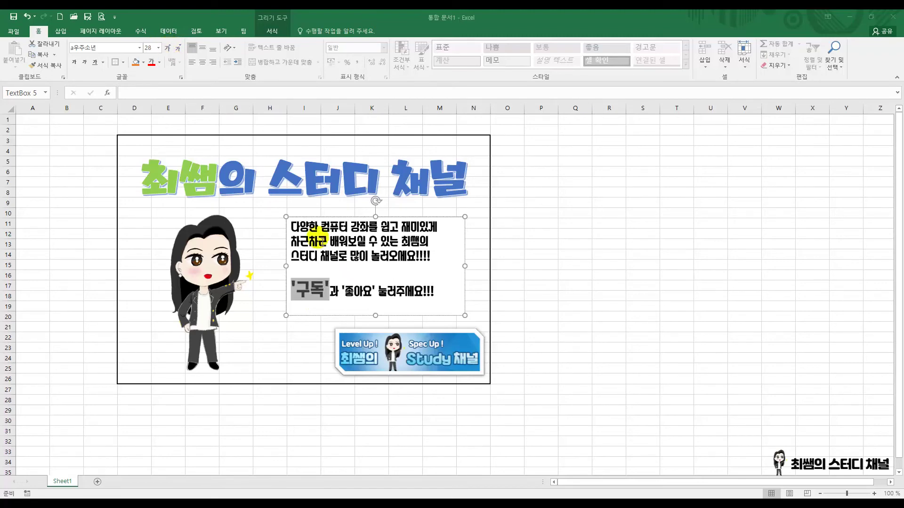
Enlarge the quoted word '좋아요' to 28 pt to match '구독'
left_click_drag(342, 292, 378, 293)
left_click(168, 47)
left_click(168, 47)
left_click(168, 47)
left_click(168, 48)
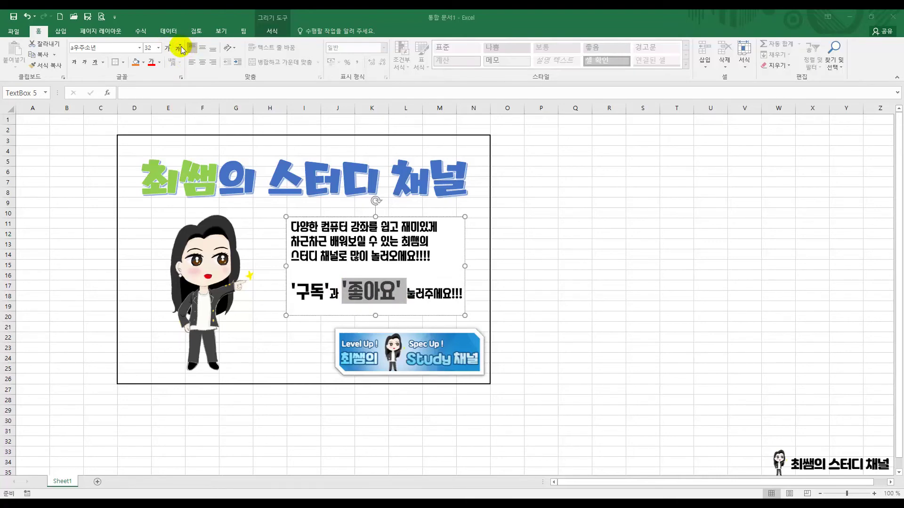
left_click(177, 48)
left_click(533, 298)
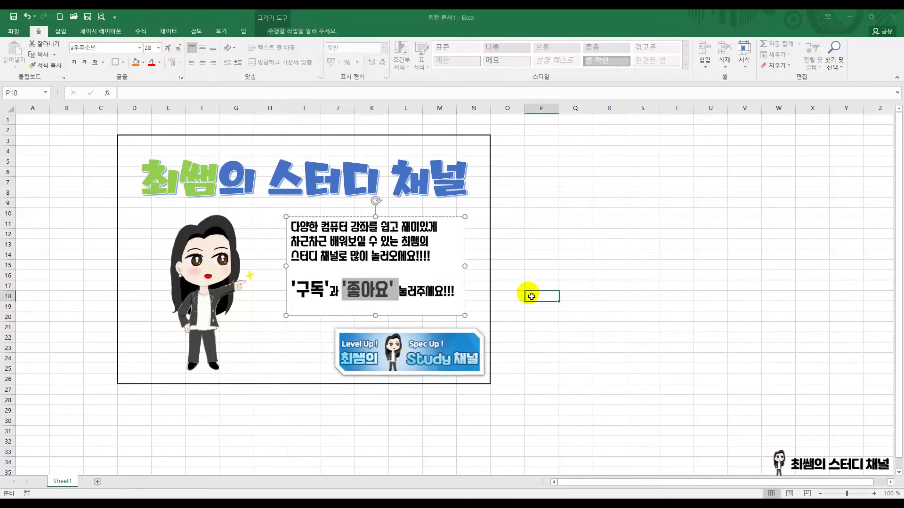
Nudge the text box slightly down between the title and the banner clipping, and deselect it
left_click(395, 316)
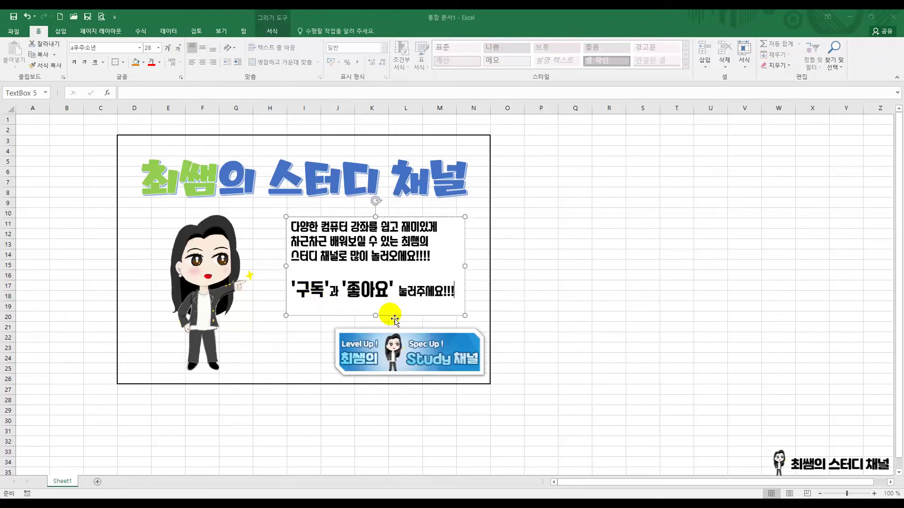
left_click_drag(395, 319, 396, 320)
left_click(594, 305)
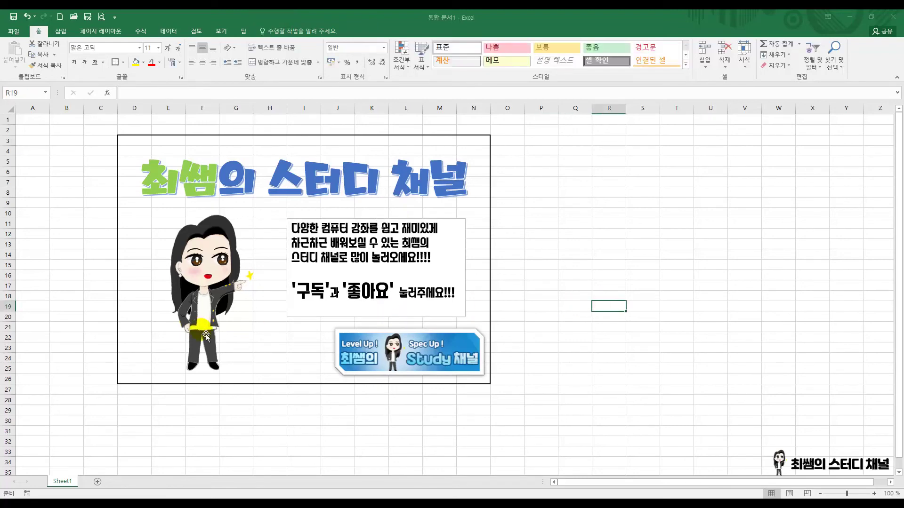
left_click(220, 285)
left_click(564, 219)
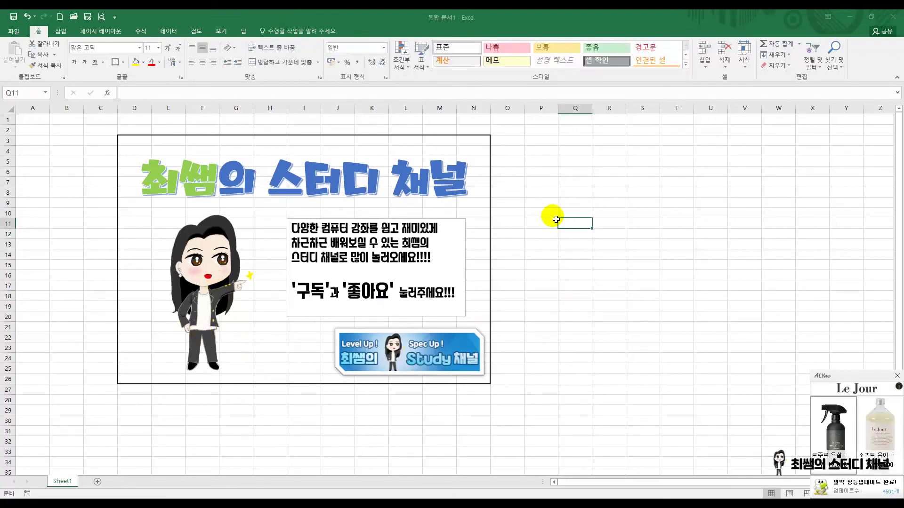
Examine the WordArt style, text fill and text outline options available for the title
left_click(267, 173)
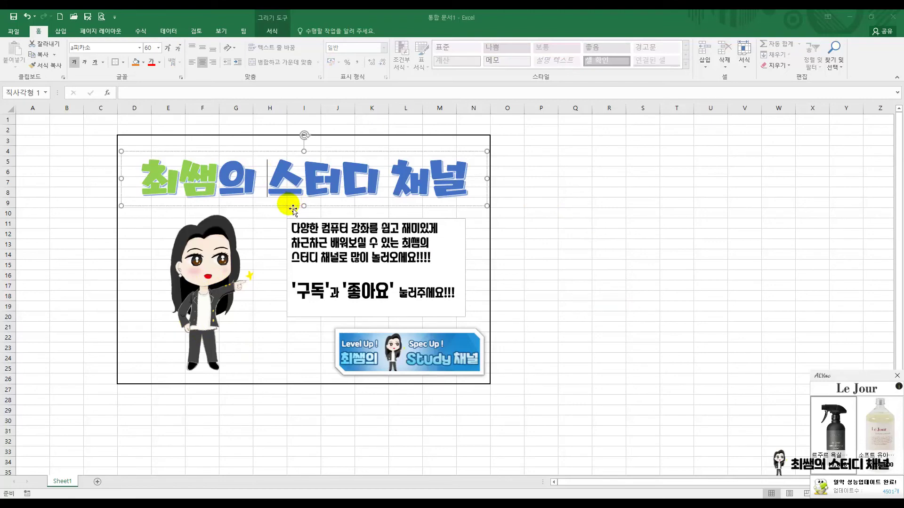
left_click(275, 34)
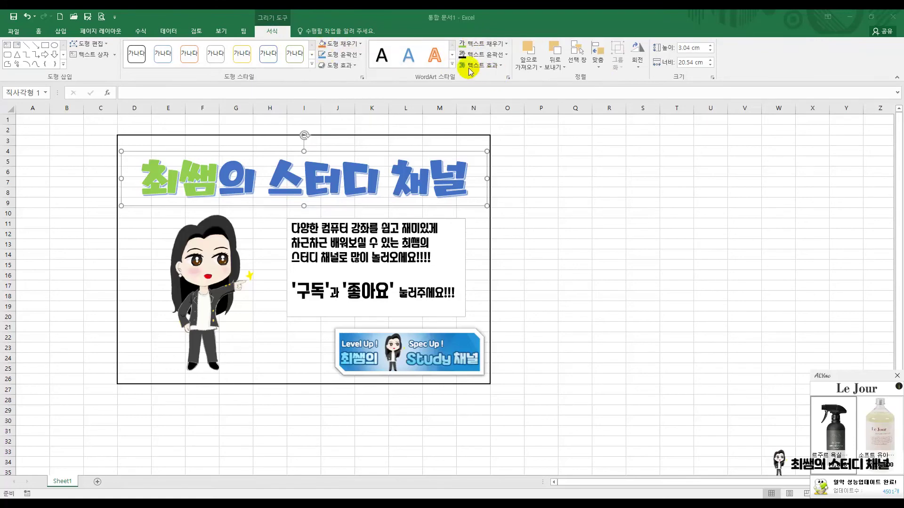
left_click(452, 65)
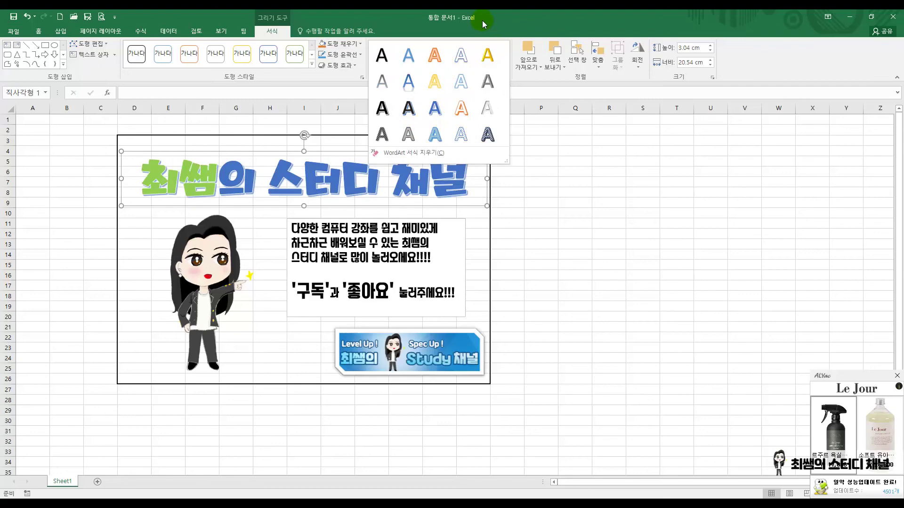
left_click(433, 55)
left_click(452, 65)
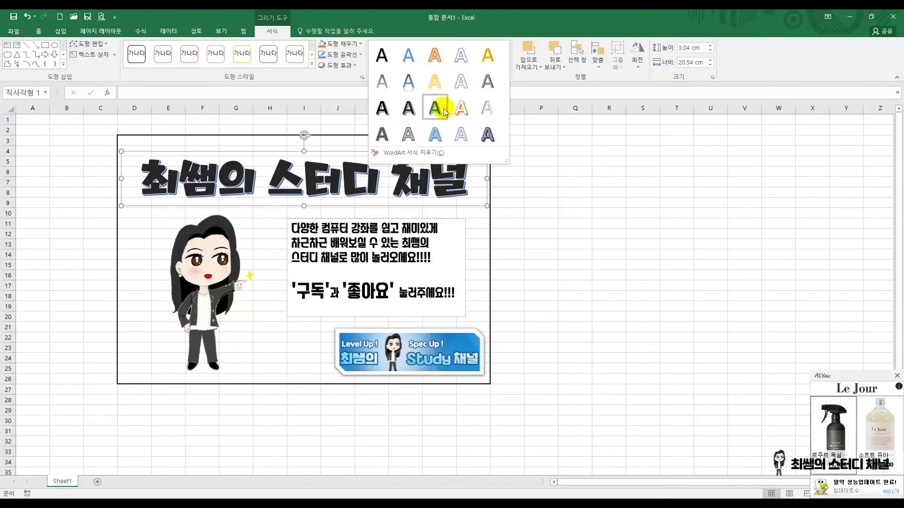
left_click(505, 21)
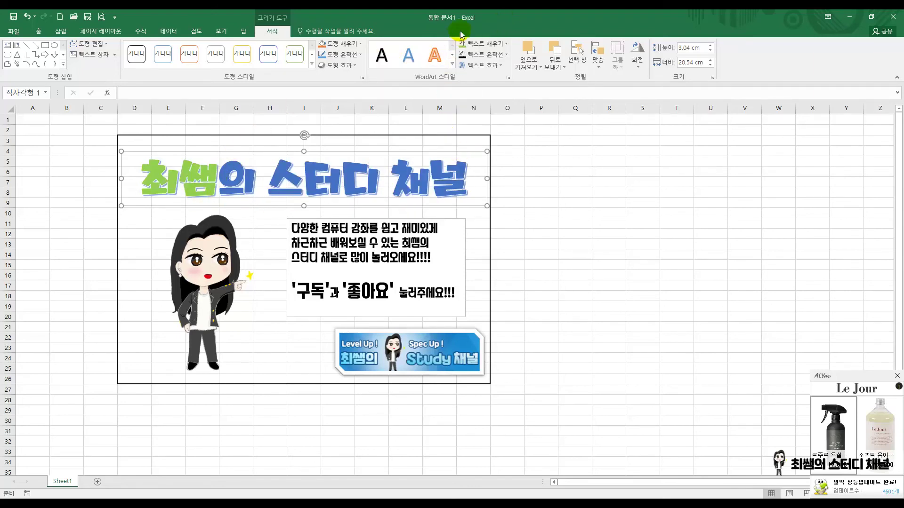
left_click(490, 43)
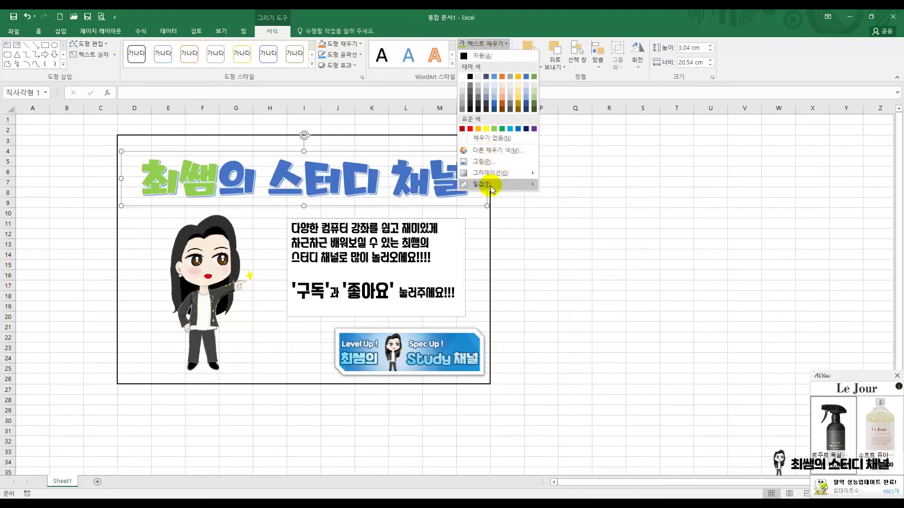
left_click(496, 19)
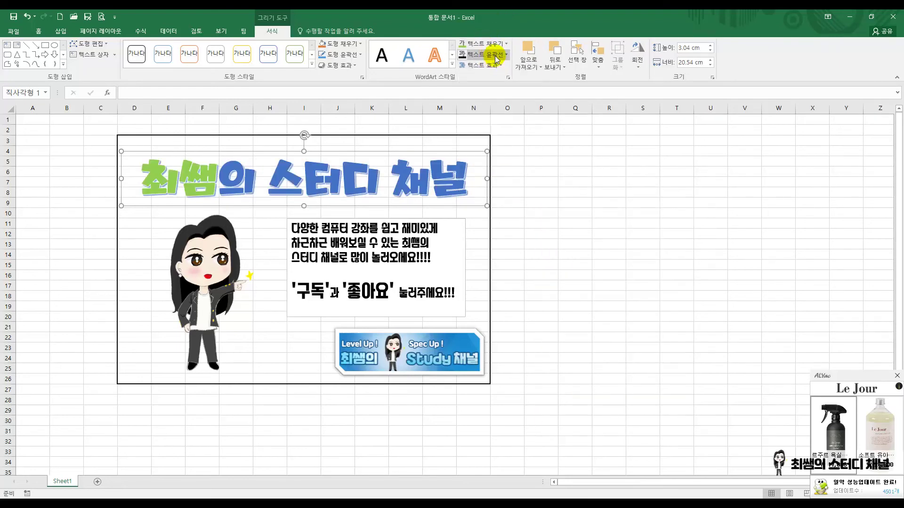
left_click(496, 56)
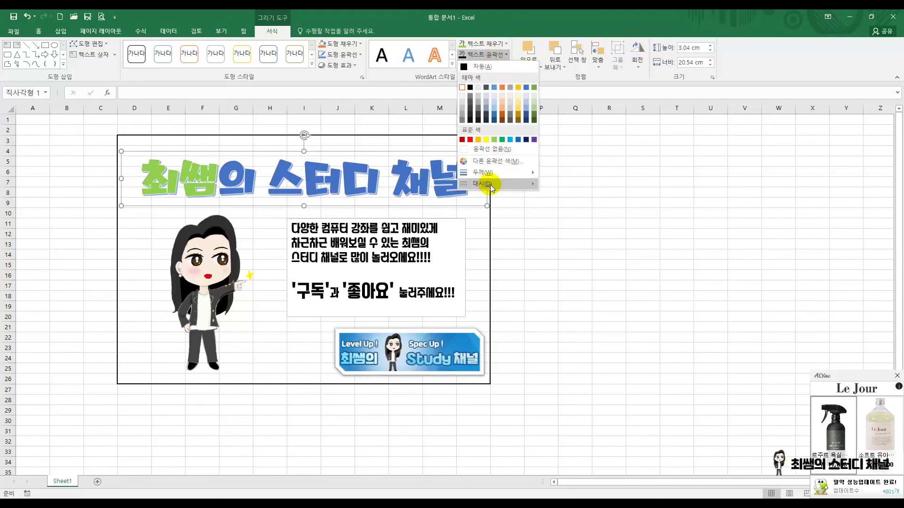
left_click(516, 31)
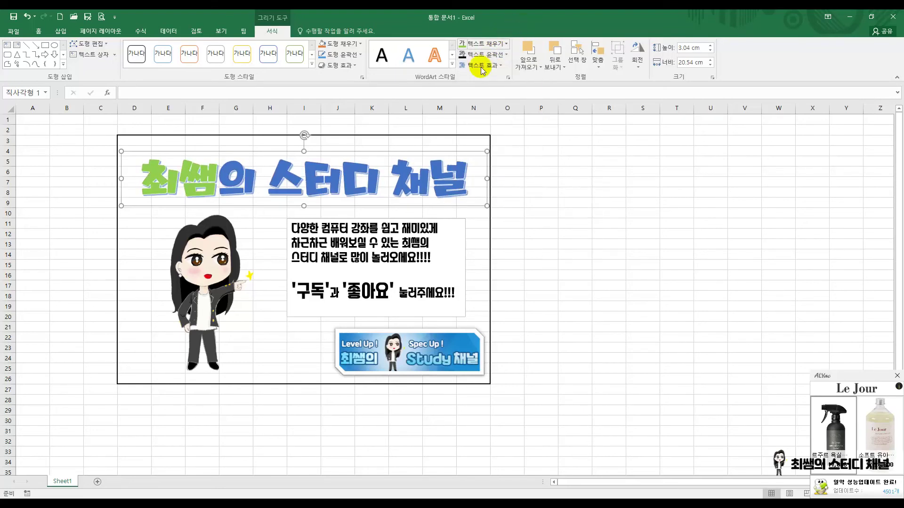
Apply the blue glow variation from the third row to the title WordArt, and dismiss the advertisement pop-up
left_click(481, 66)
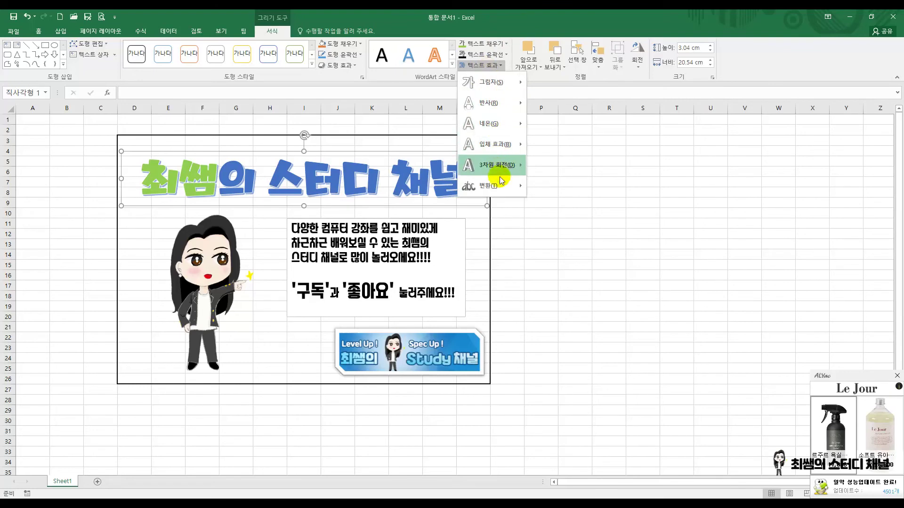
mouse_move(517, 134)
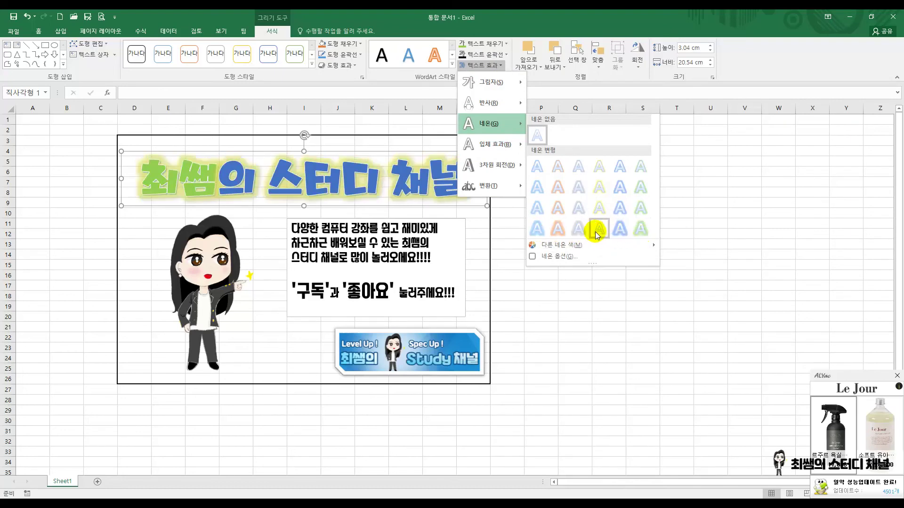
left_click(537, 209)
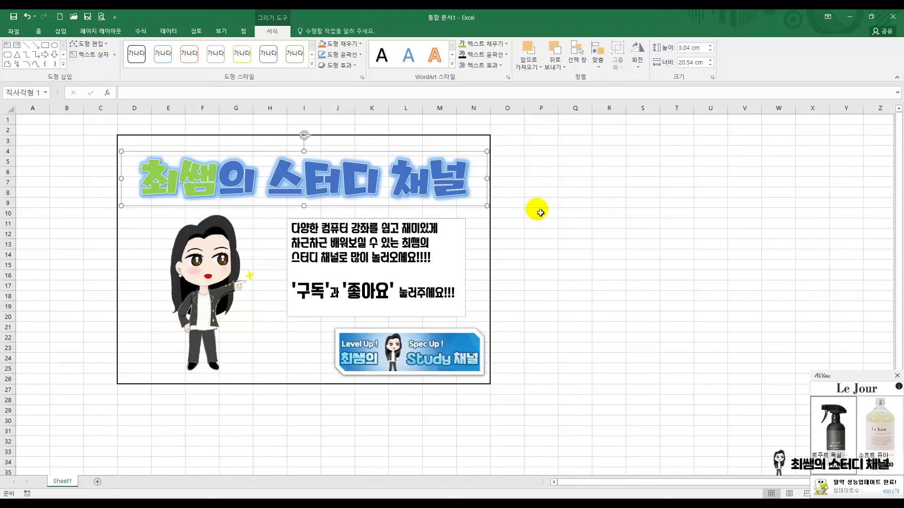
left_click(897, 375)
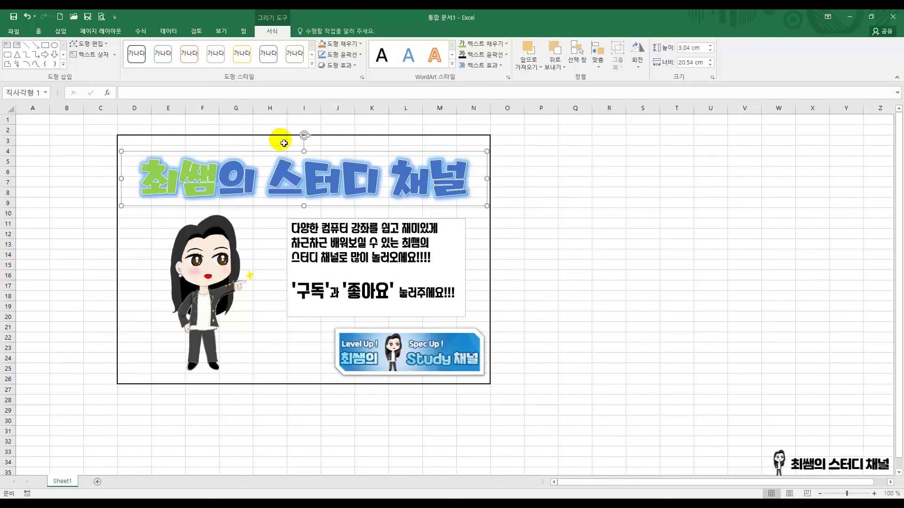
left_click(575, 172)
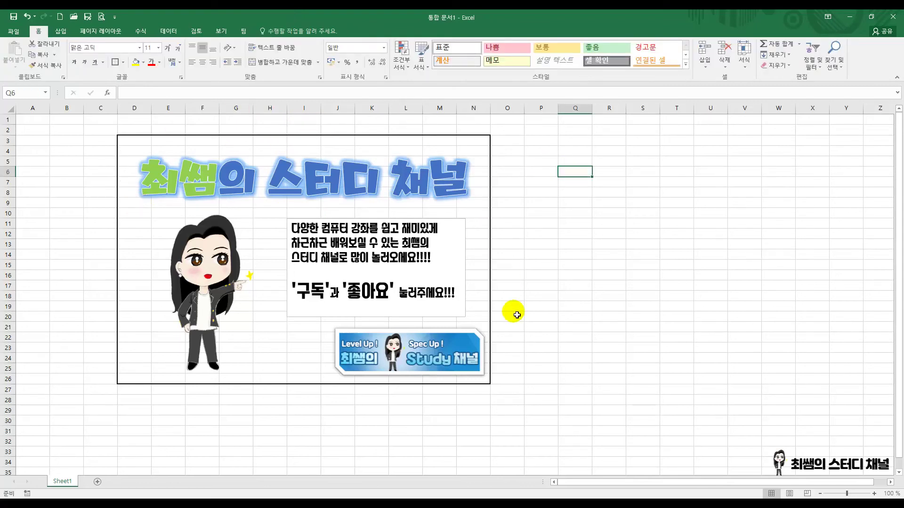
Nudge the banner clipping slightly down and to the right inside the poster border, and deselect it
left_click_drag(453, 363, 455, 367)
left_click(454, 357)
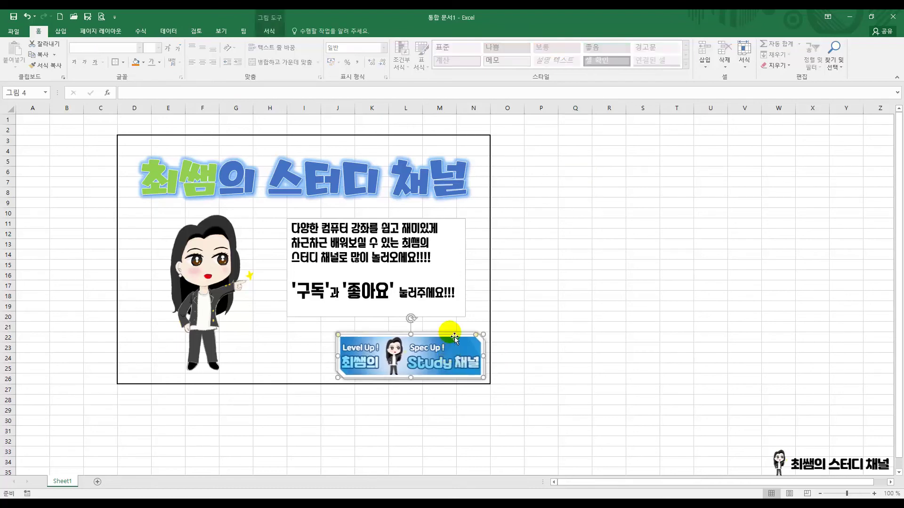
left_click(612, 296)
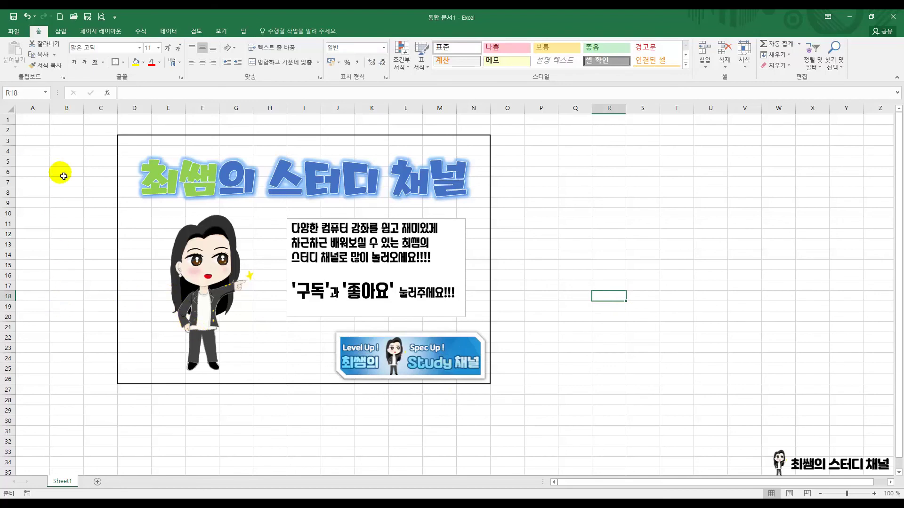
left_click(67, 141)
left_click(59, 31)
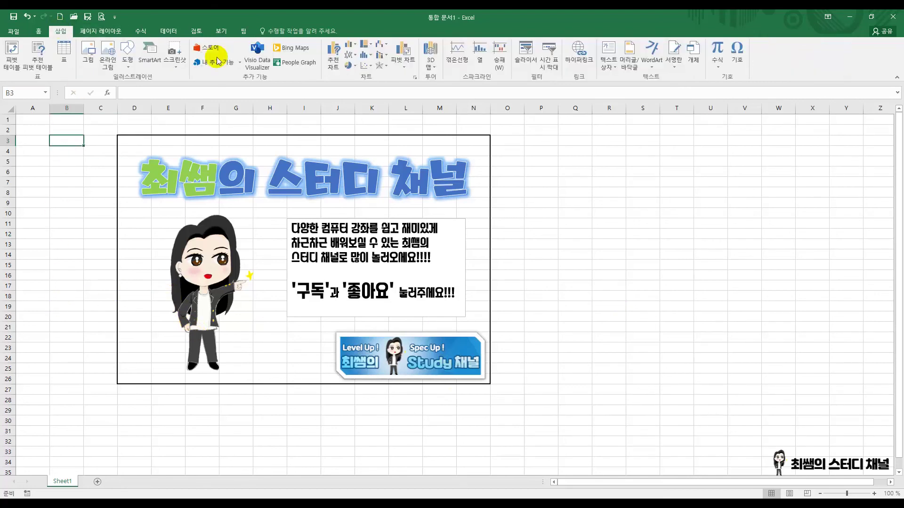
left_click(647, 57)
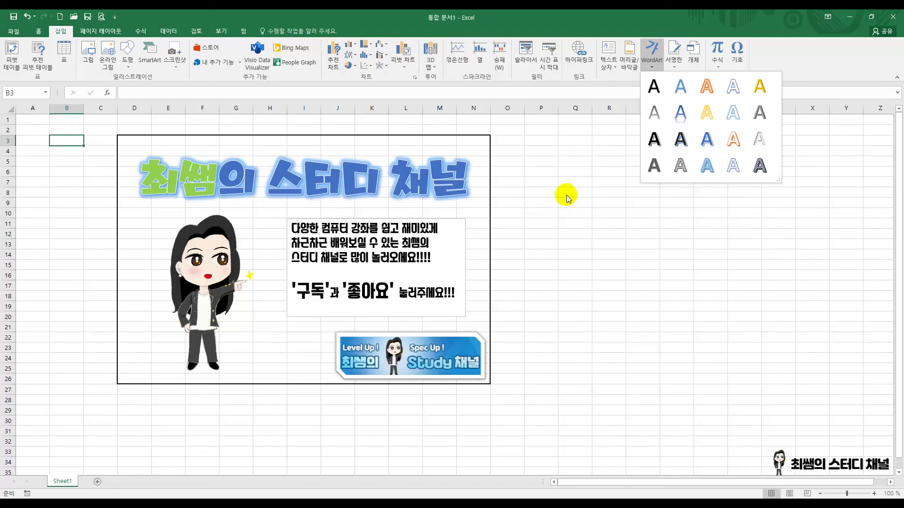
left_click(72, 145)
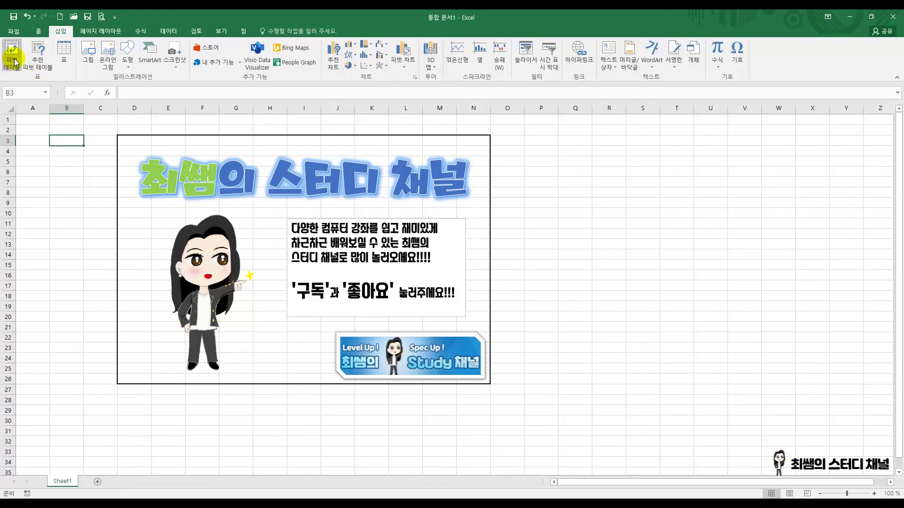
Move the banner clipping left so its right edge lines up with the text box above, and deselect it
left_click_drag(355, 348, 339, 353)
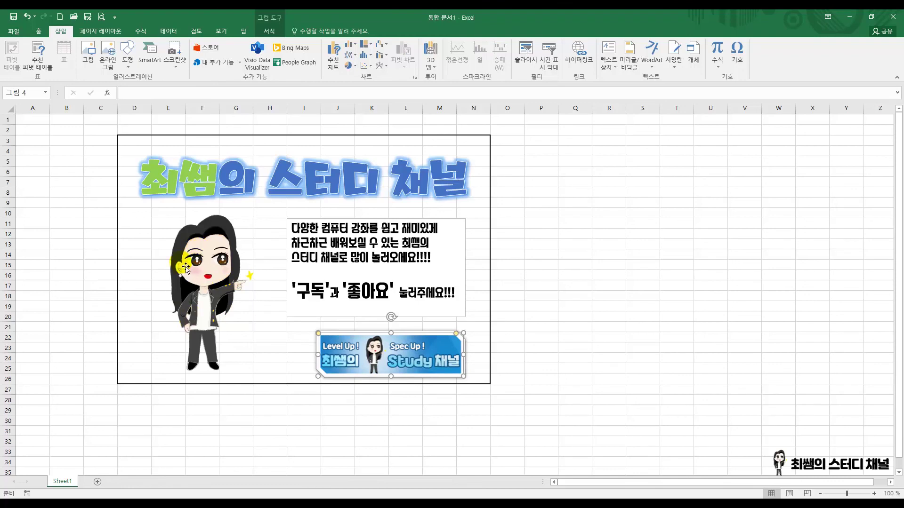
left_click(573, 234)
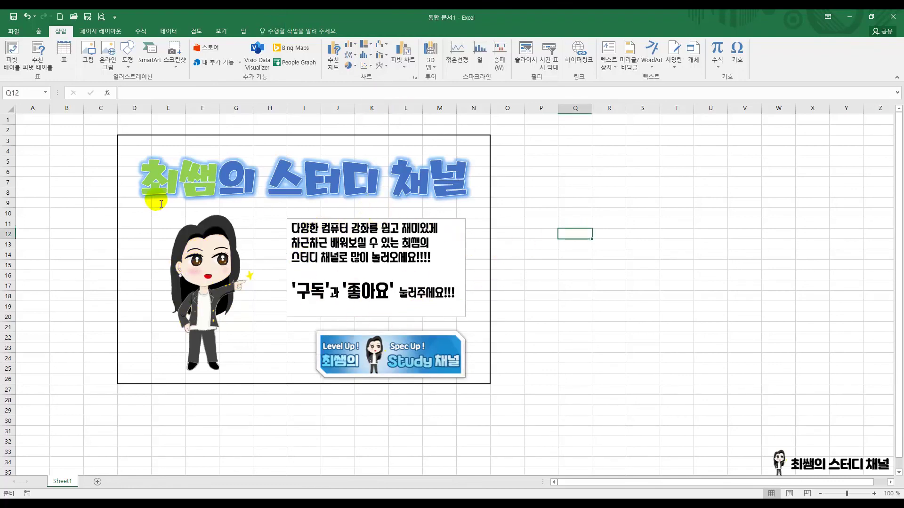
left_click(37, 132)
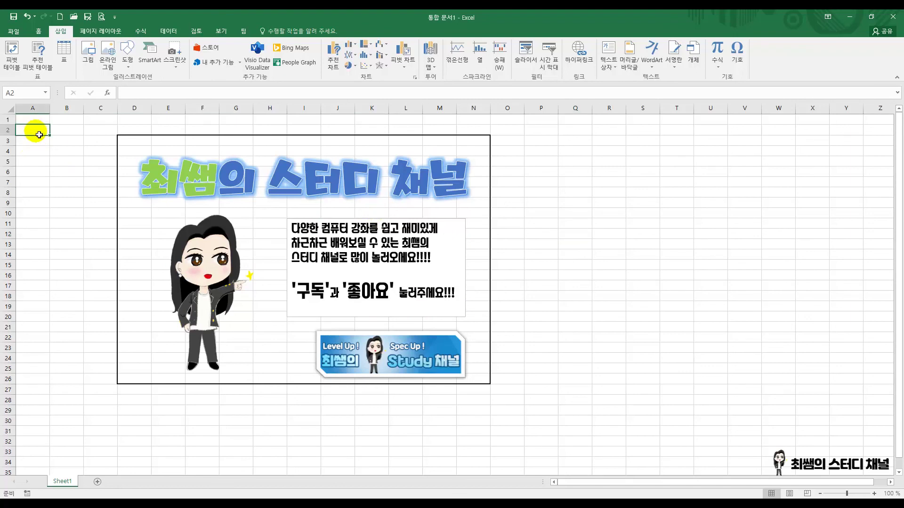